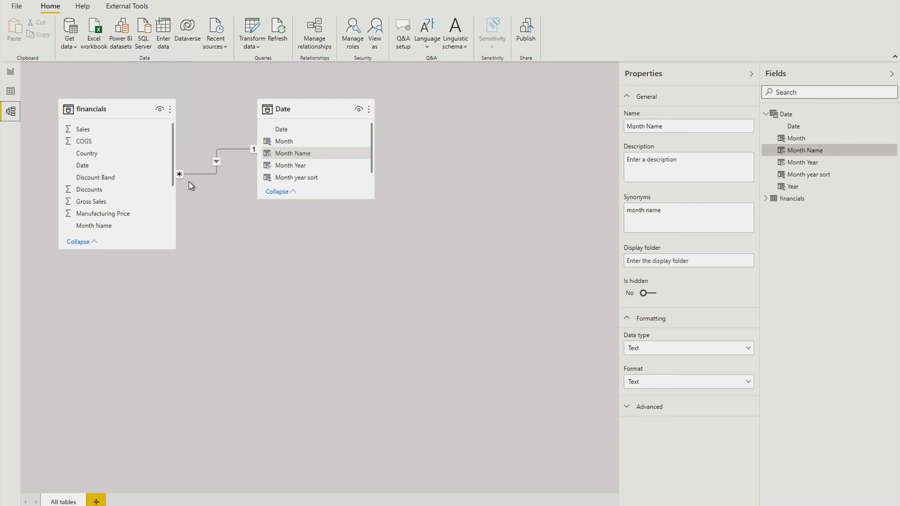
Step: Examine the data of the Date and financials tables, and return to the report page
{"action": "left_click", "coordinate": [13, 93]}
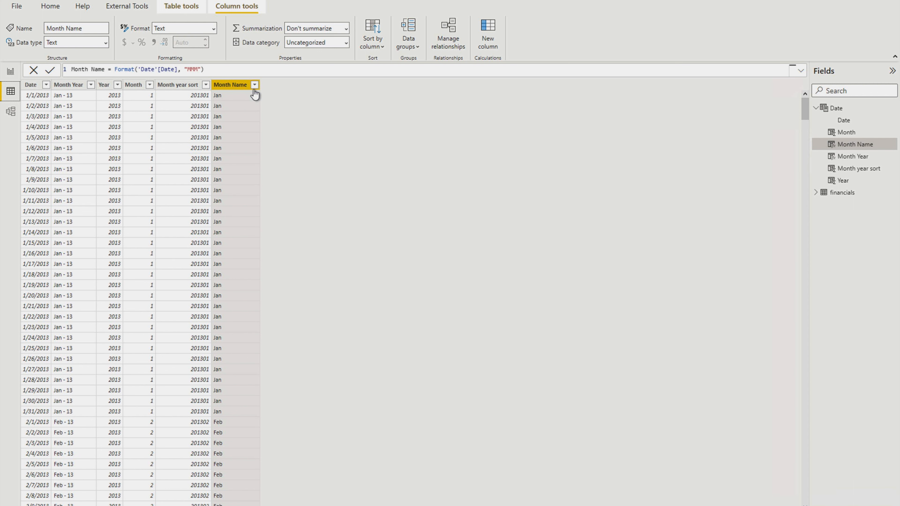
{"action": "left_click", "coordinate": [834, 192]}
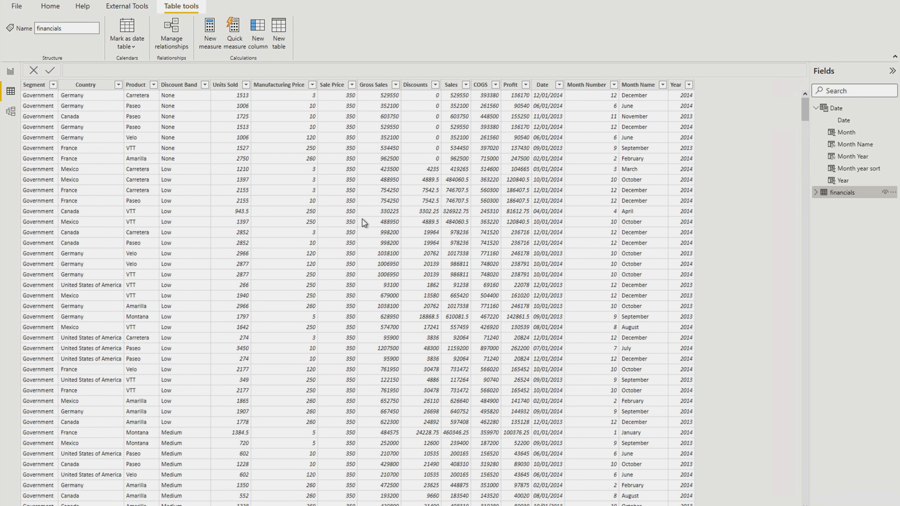
{"action": "left_click", "coordinate": [10, 72]}
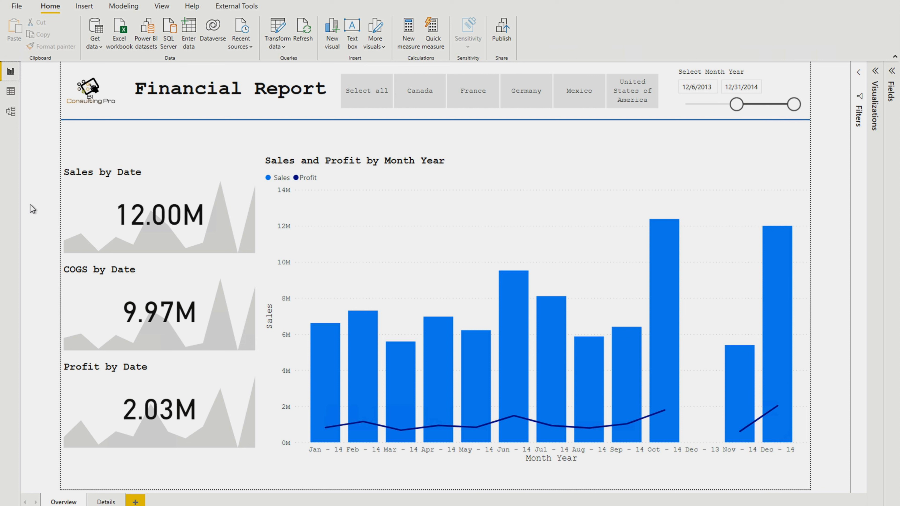
Step: Open the security role management and view the Country role's filter expression on the financials table
{"action": "left_click", "coordinate": [123, 11]}
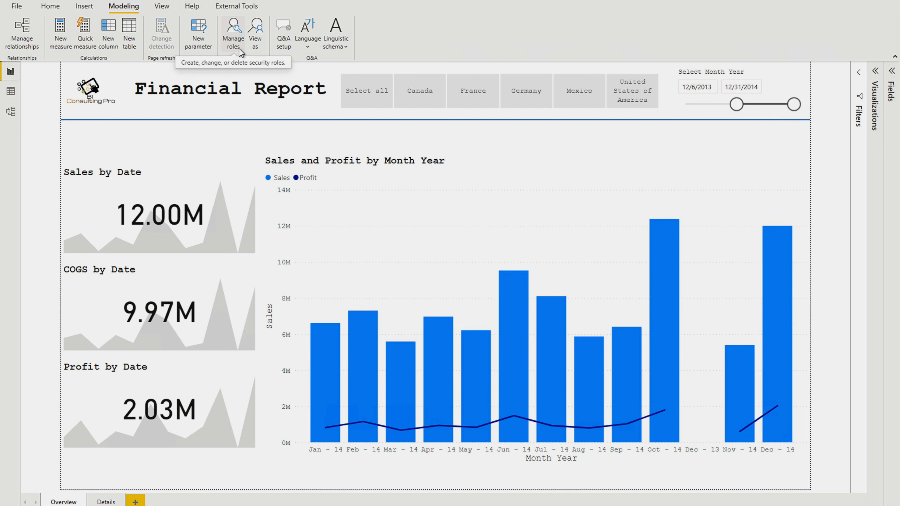
{"action": "left_click", "coordinate": [234, 39]}
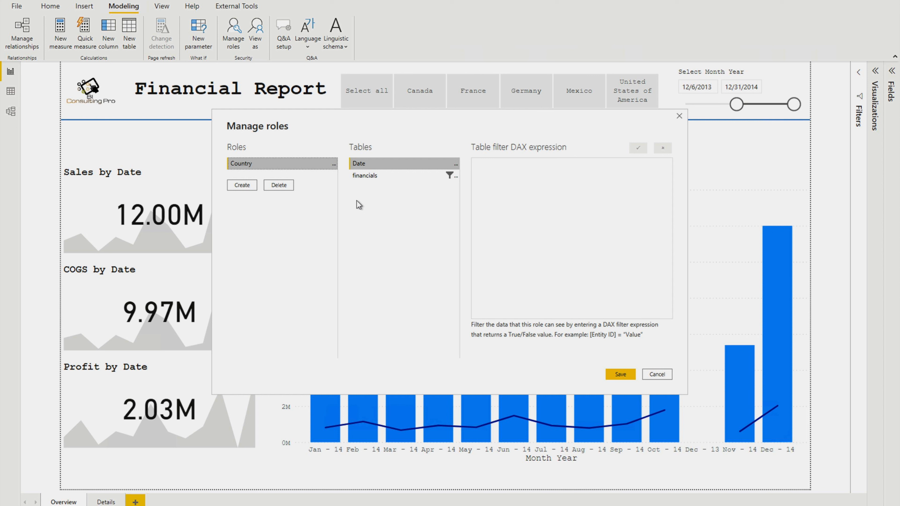
{"action": "left_click", "coordinate": [369, 177]}
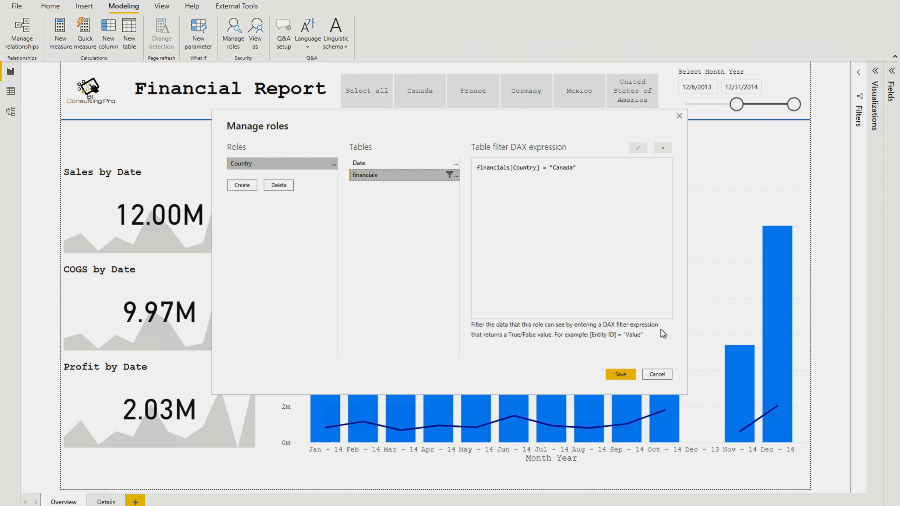
{"action": "left_click", "coordinate": [244, 189]}
{"action": "left_click", "coordinate": [367, 173]}
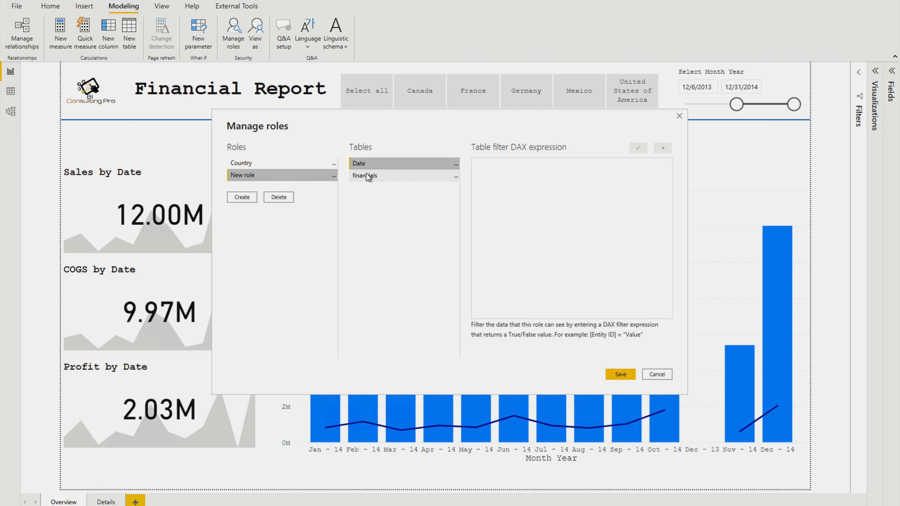
{"action": "left_click", "coordinate": [516, 183]}
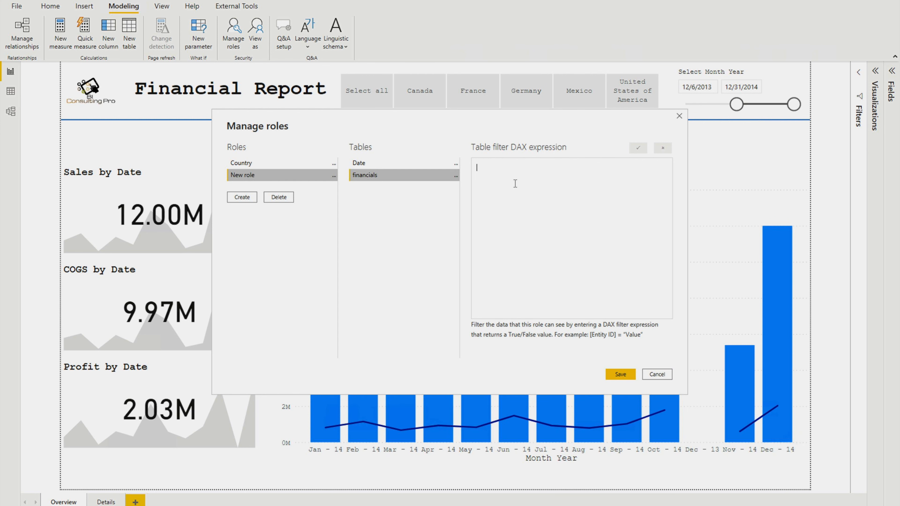
{"action": "left_click", "coordinate": [657, 374]}
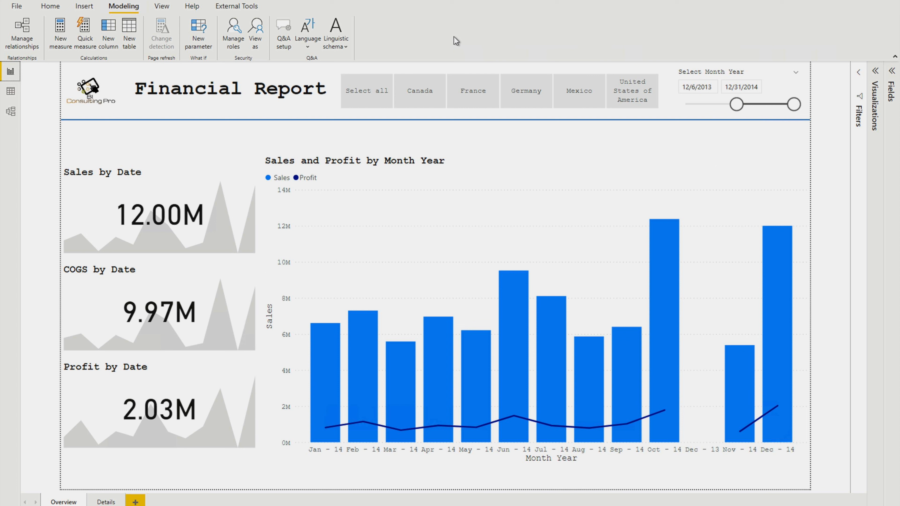
Step: Filter the report page to Canada with the country slicer
{"action": "left_click", "coordinate": [427, 93]}
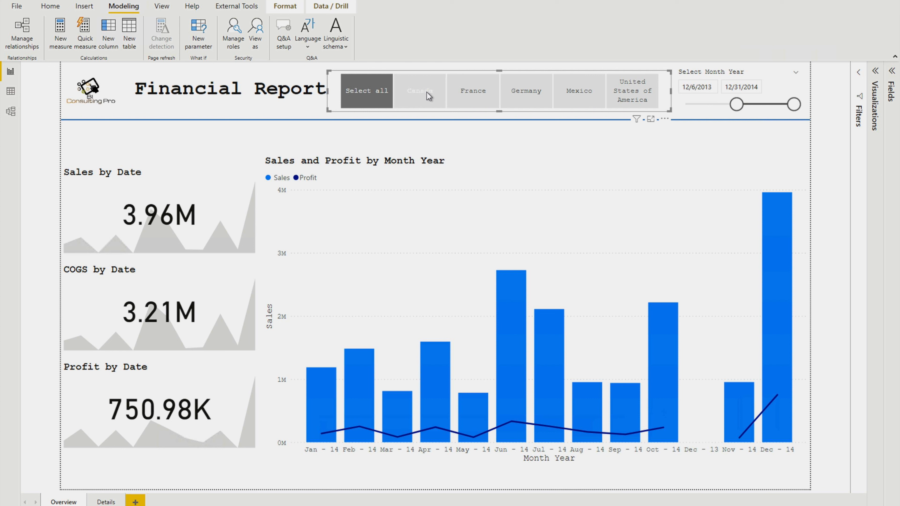
{"action": "left_click", "coordinate": [126, 157]}
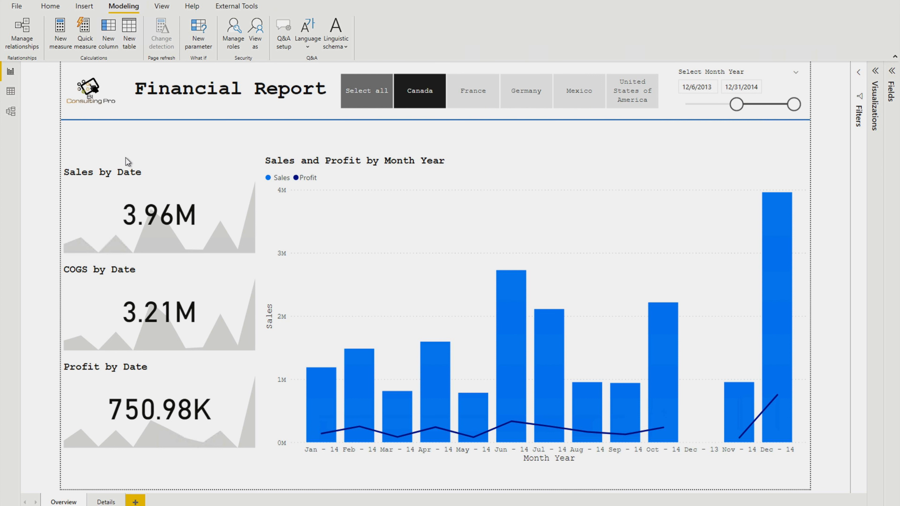
Step: View the report as the Country role and exit the role preview
{"action": "left_click", "coordinate": [260, 40]}
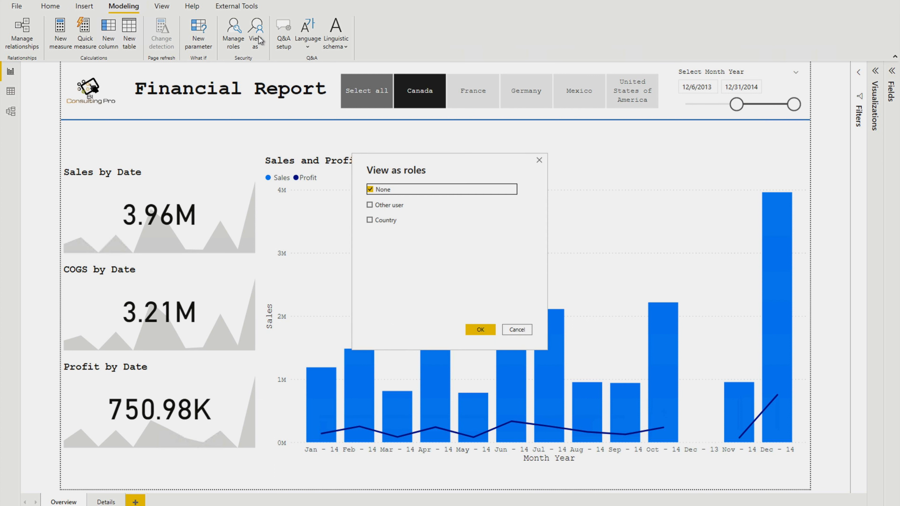
{"action": "left_click", "coordinate": [387, 220]}
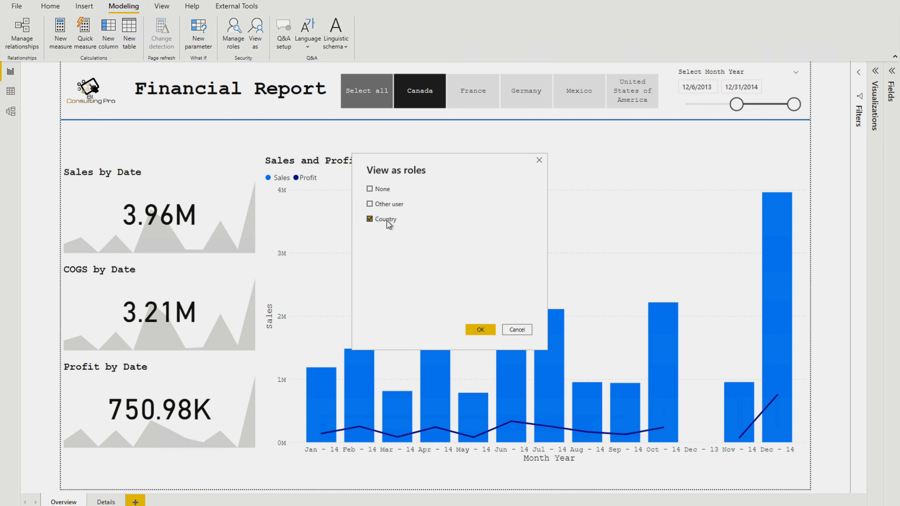
{"action": "left_click", "coordinate": [480, 329]}
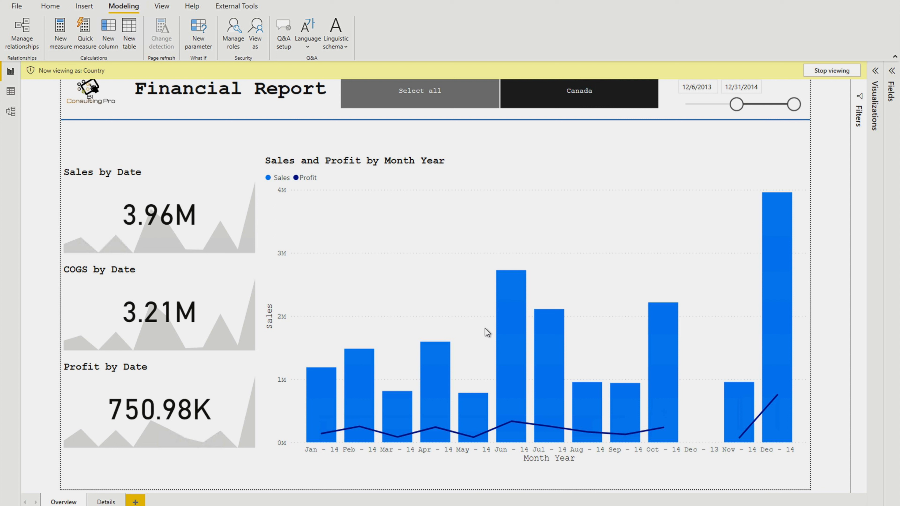
{"action": "left_click", "coordinate": [827, 71]}
{"action": "left_click", "coordinate": [837, 119]}
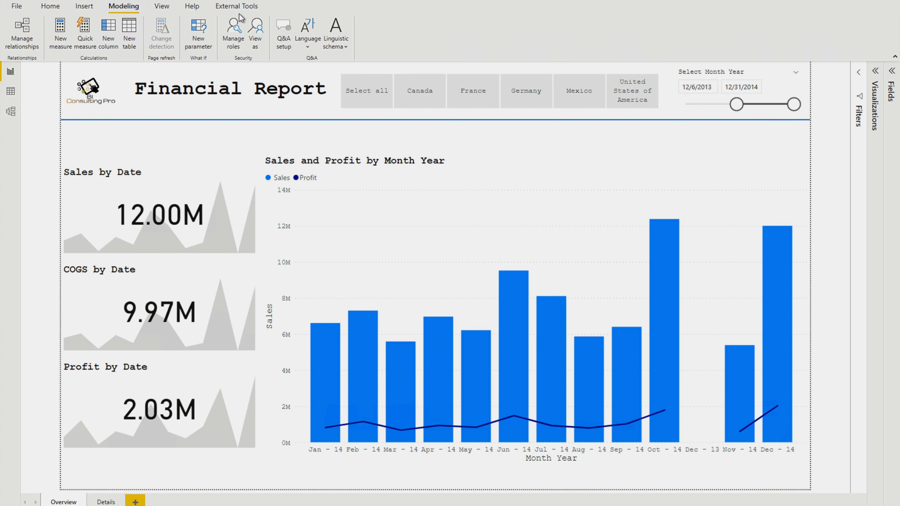
Step: Hide the Filters pane, show it again and expand it
{"action": "left_click", "coordinate": [162, 7]}
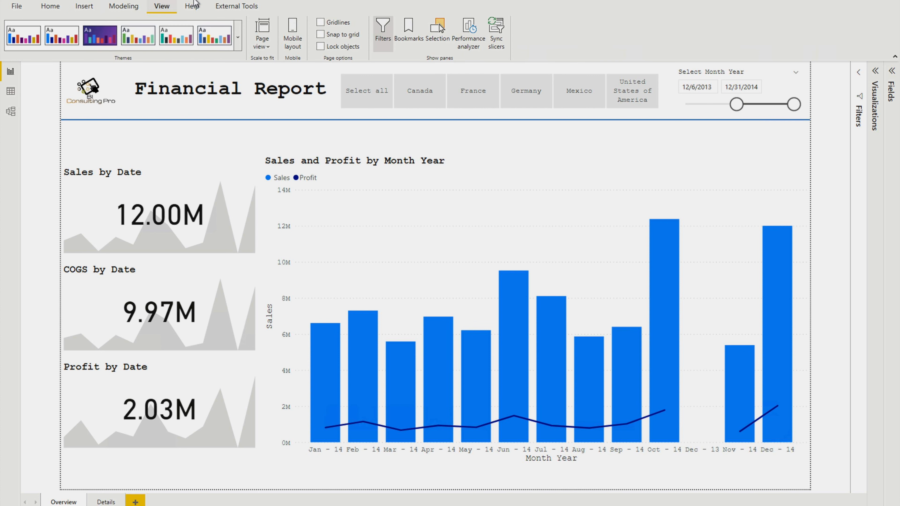
{"action": "left_click", "coordinate": [383, 40]}
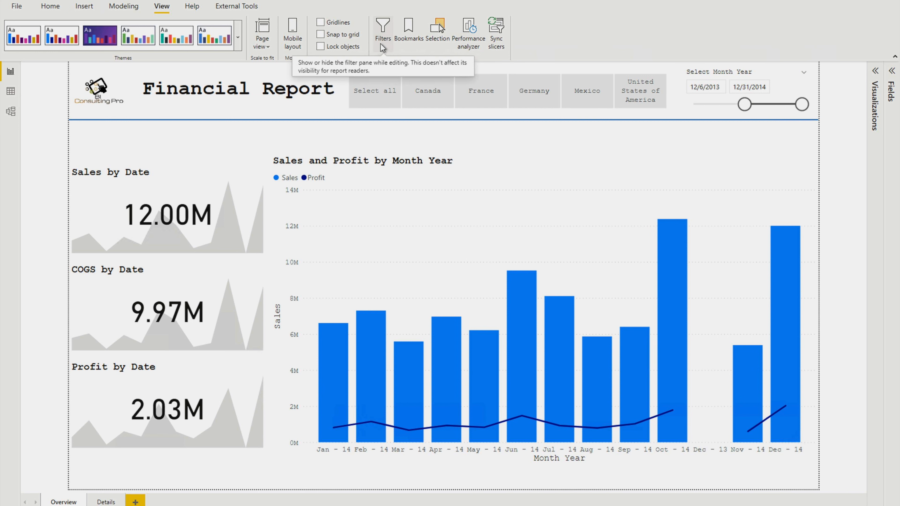
{"action": "left_click", "coordinate": [386, 35]}
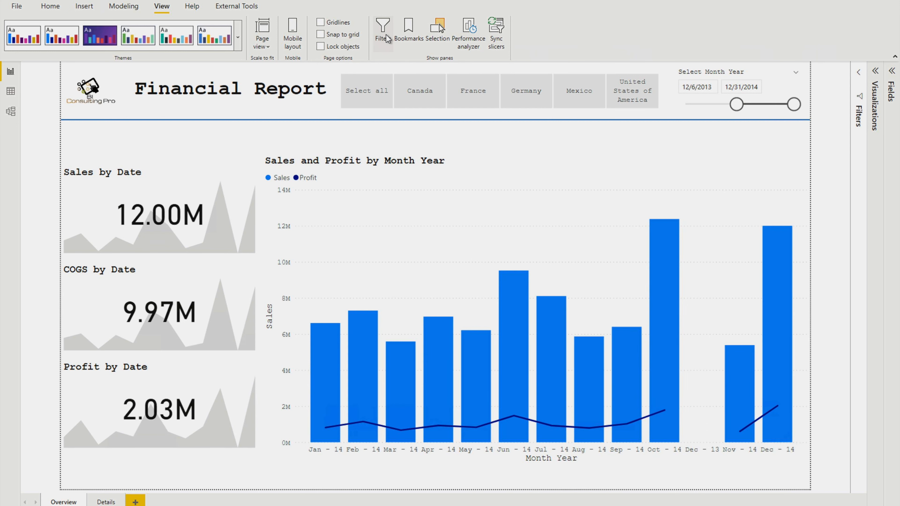
{"action": "left_click", "coordinate": [859, 75]}
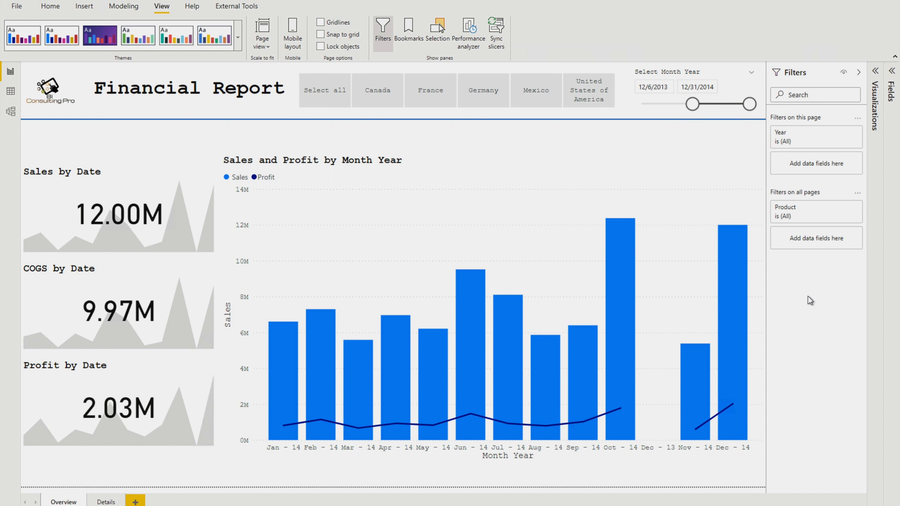
Step: Try the all-pages Product filter with Amarilla, and clear its selection
{"action": "left_click", "coordinate": [803, 212]}
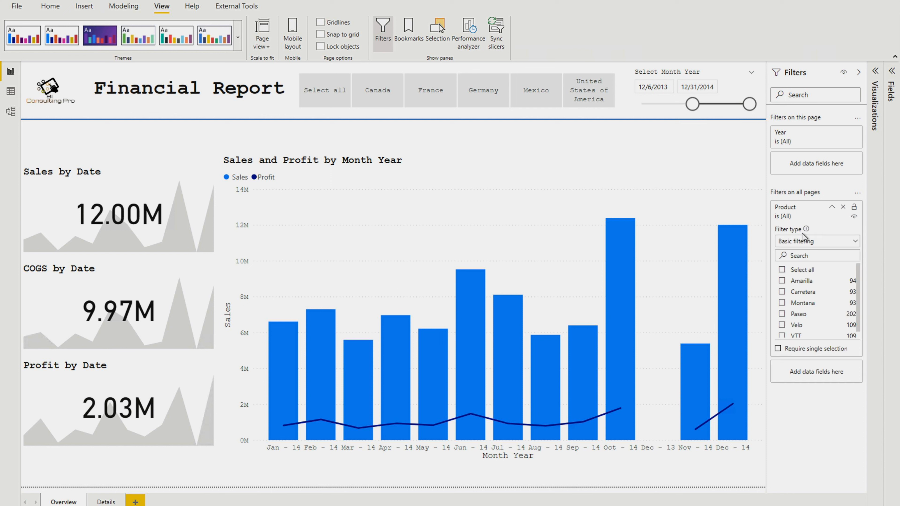
{"action": "left_click", "coordinate": [806, 284]}
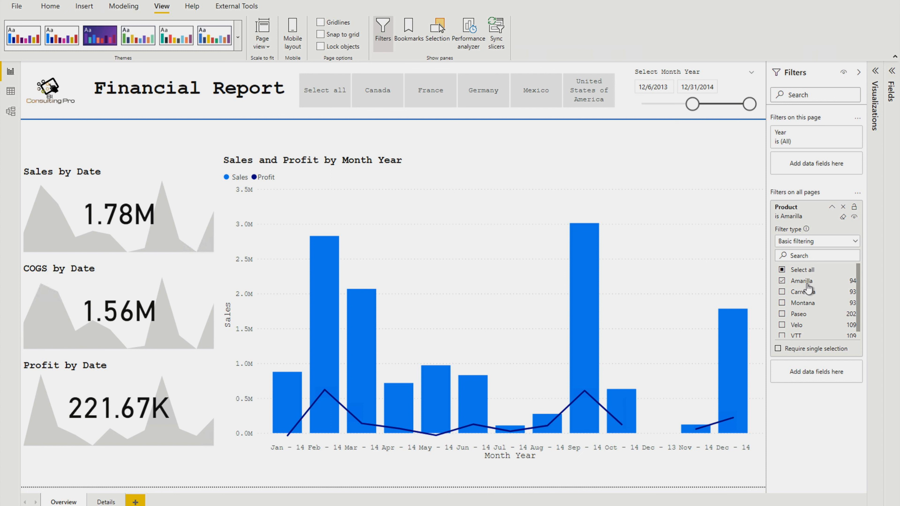
{"action": "left_click", "coordinate": [843, 217]}
{"action": "left_click", "coordinate": [831, 208]}
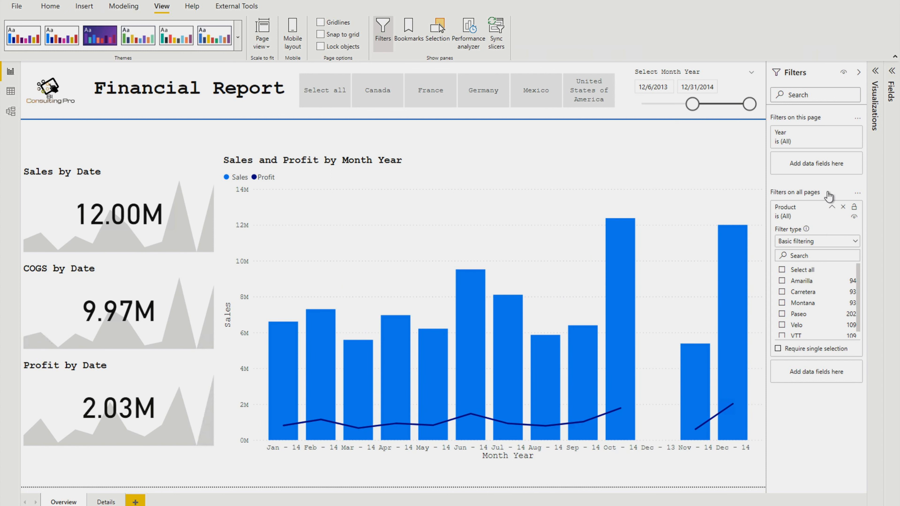
Step: Switch the page-level Year filter to basic filtering and try 2014 and 2013 in turn, clearing each selection
{"action": "left_click", "coordinate": [798, 144]}
{"action": "left_click", "coordinate": [813, 166]}
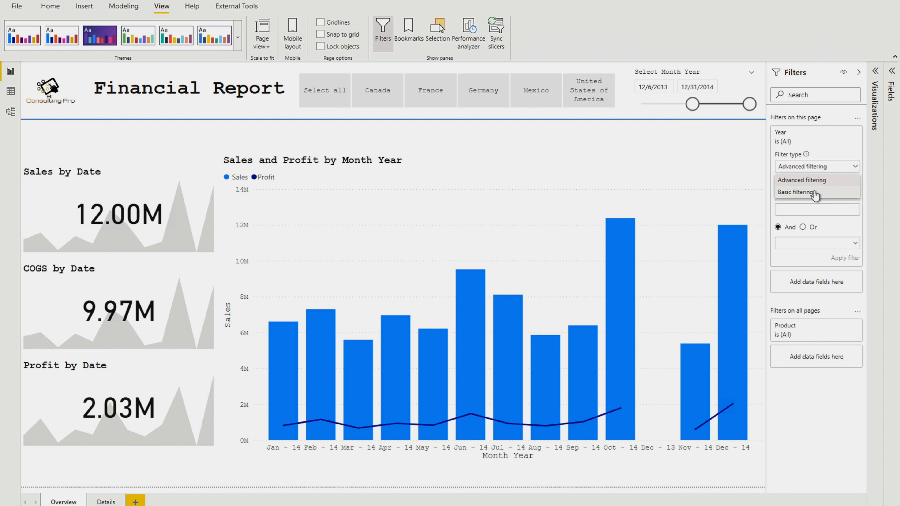
{"action": "left_click", "coordinate": [814, 195]}
{"action": "left_click", "coordinate": [804, 205]}
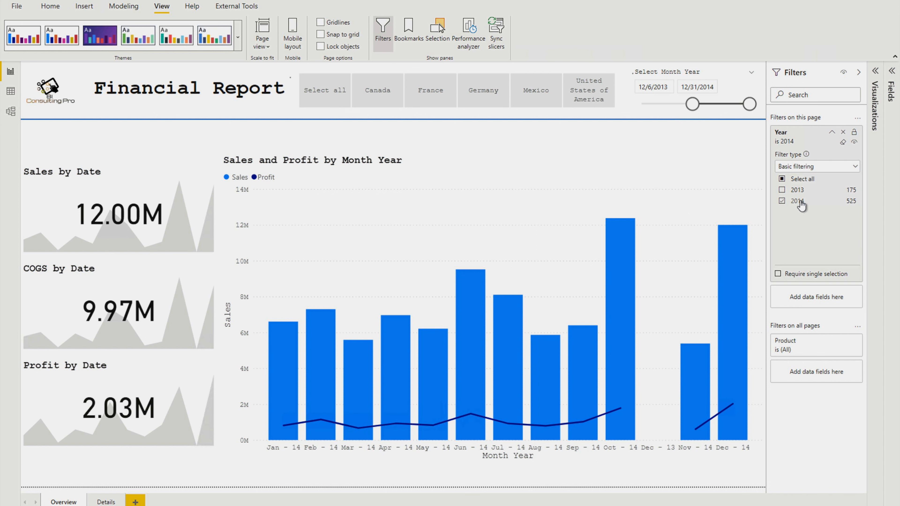
{"action": "left_click", "coordinate": [802, 204]}
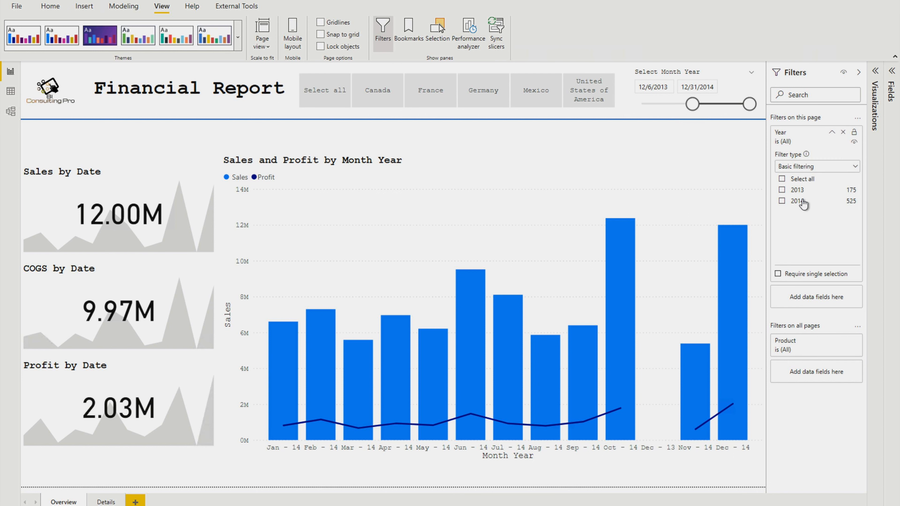
{"action": "left_click", "coordinate": [782, 190]}
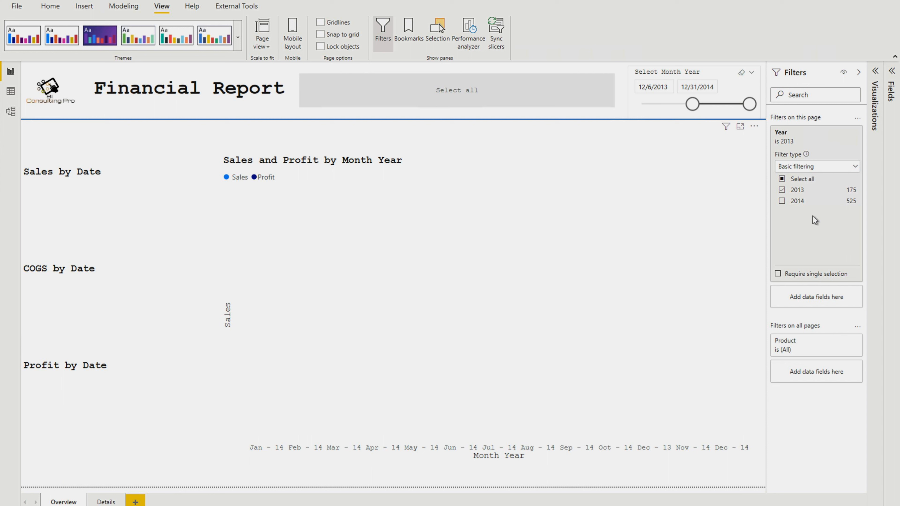
{"action": "left_click", "coordinate": [783, 191]}
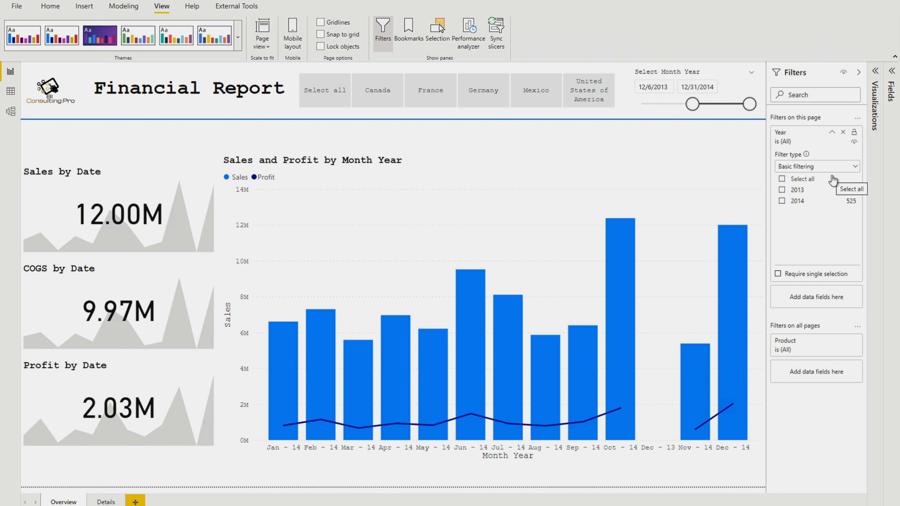
Step: Set the page-level Year filter to advanced filtering and look through its available comparison conditions
{"action": "left_click", "coordinate": [839, 169]}
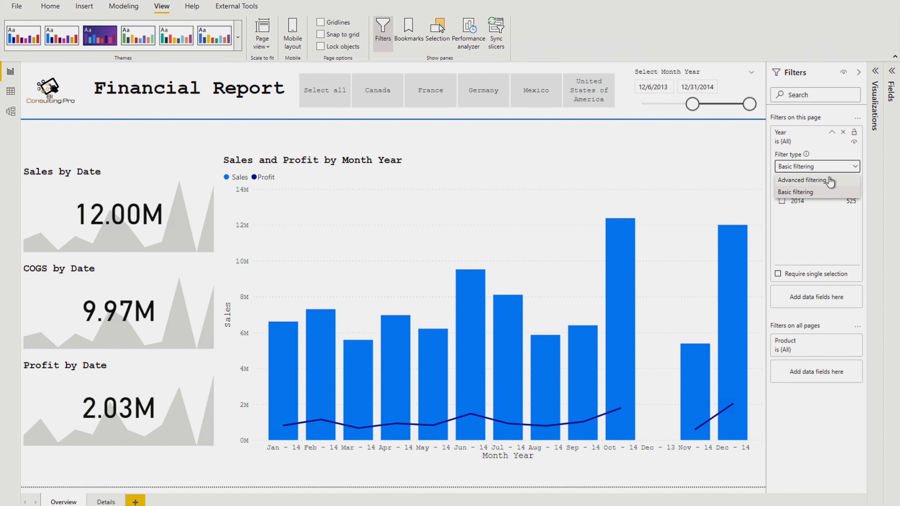
{"action": "left_click", "coordinate": [829, 177]}
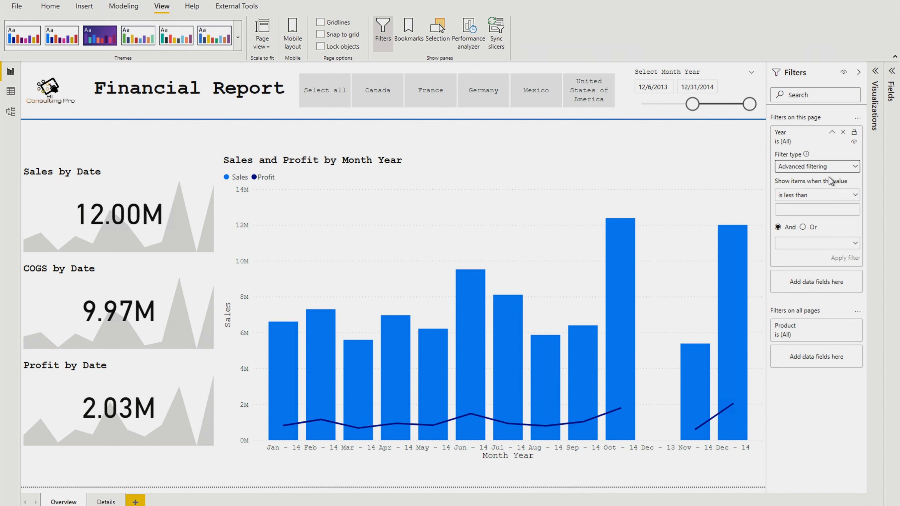
{"action": "left_click", "coordinate": [833, 197]}
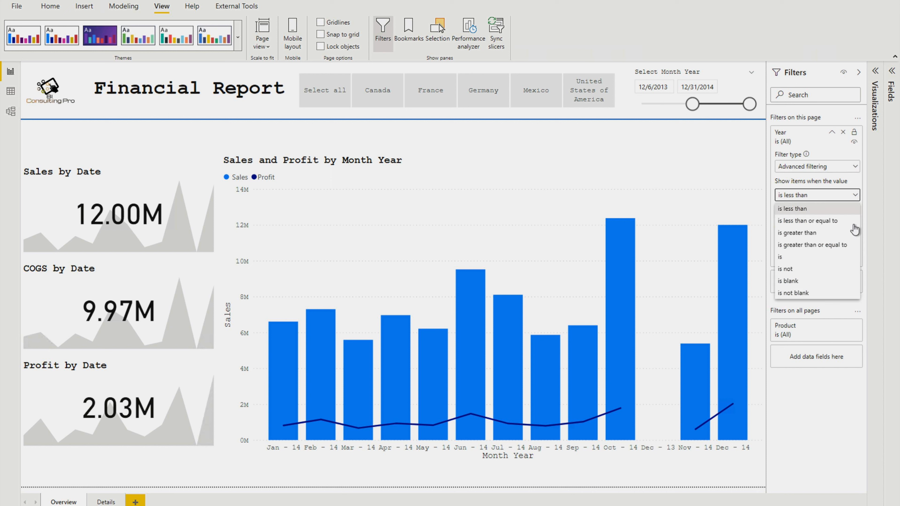
{"action": "left_click", "coordinate": [880, 213]}
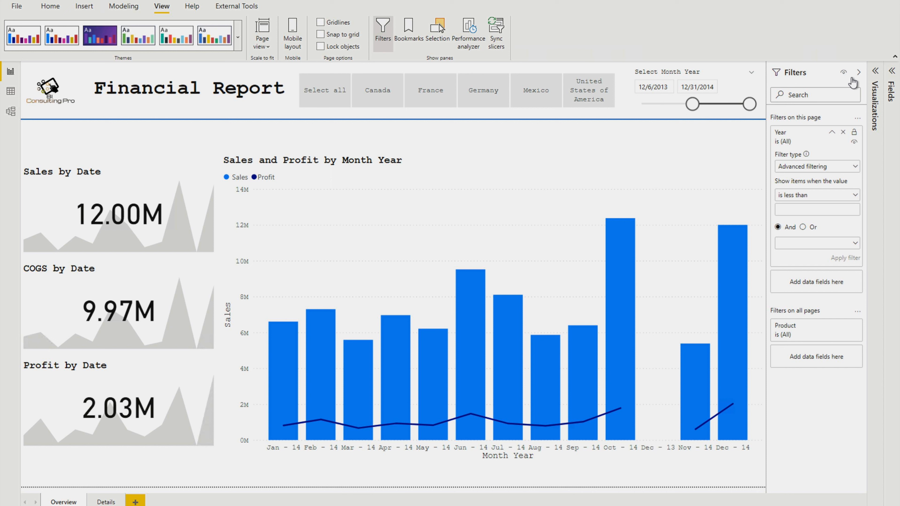
{"action": "left_click", "coordinate": [845, 73]}
Step: Add the Product field from the financials table as a visual-level filter on the Sales and Profit by Month Year chart
{"action": "left_click", "coordinate": [419, 230]}
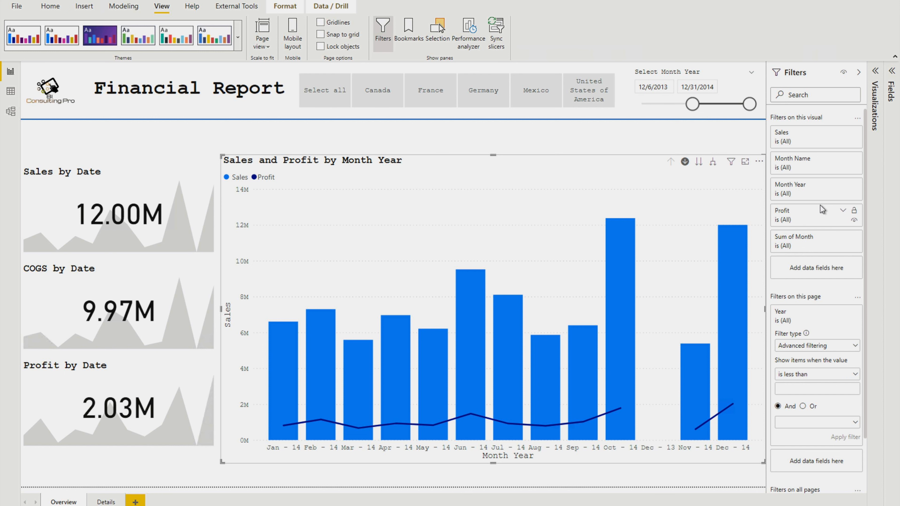
{"action": "left_click", "coordinate": [891, 86]}
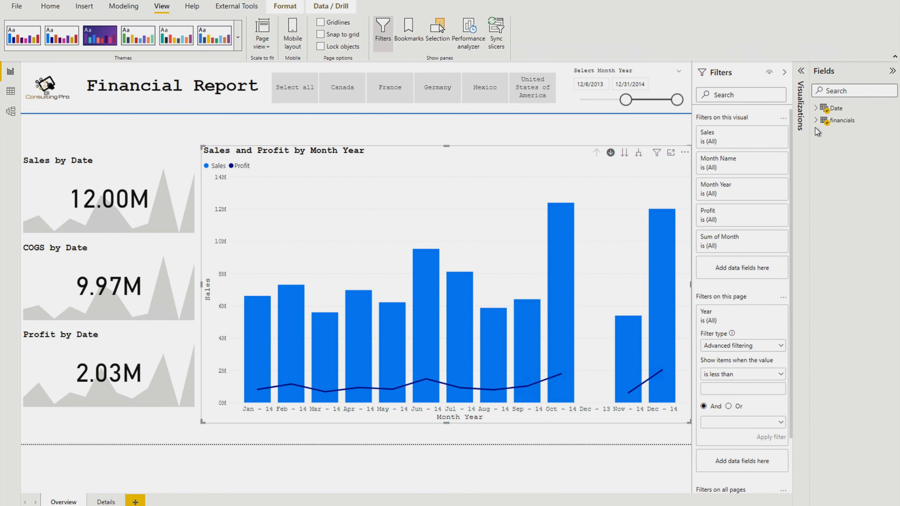
{"action": "left_click", "coordinate": [816, 120]}
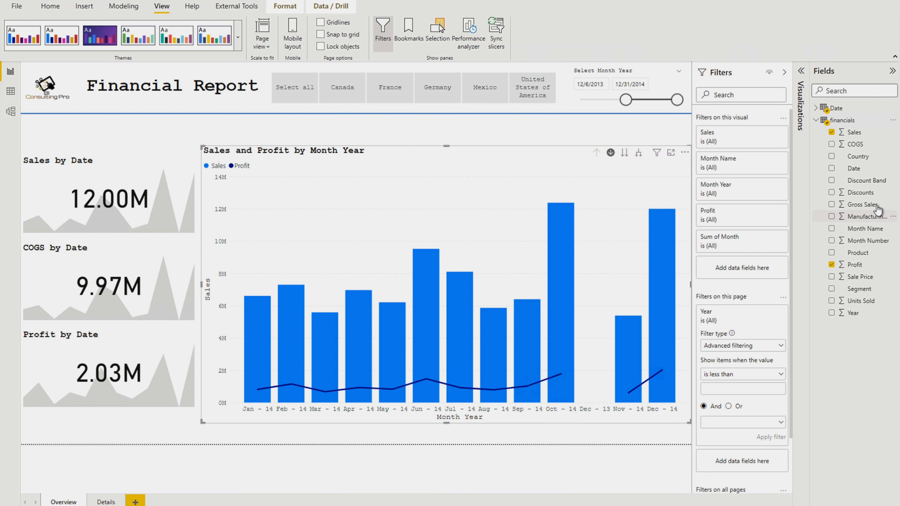
{"action": "left_click", "coordinate": [852, 255]}
{"action": "left_click_drag", "start_coordinate": [853, 254], "coordinate": [677, 271]}
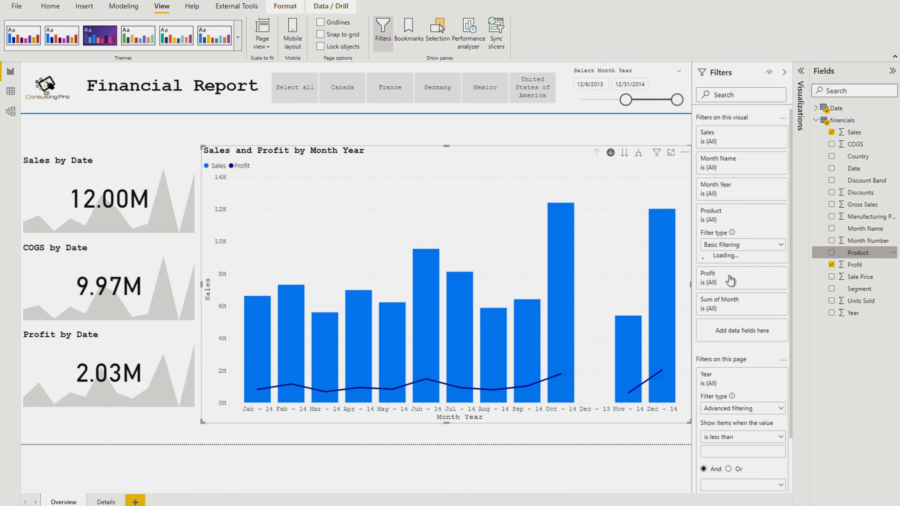
Step: Set the chart's visual-level Product filter to Top N, showing the top 10 items by Sales, and apply it
{"action": "left_click", "coordinate": [767, 245]}
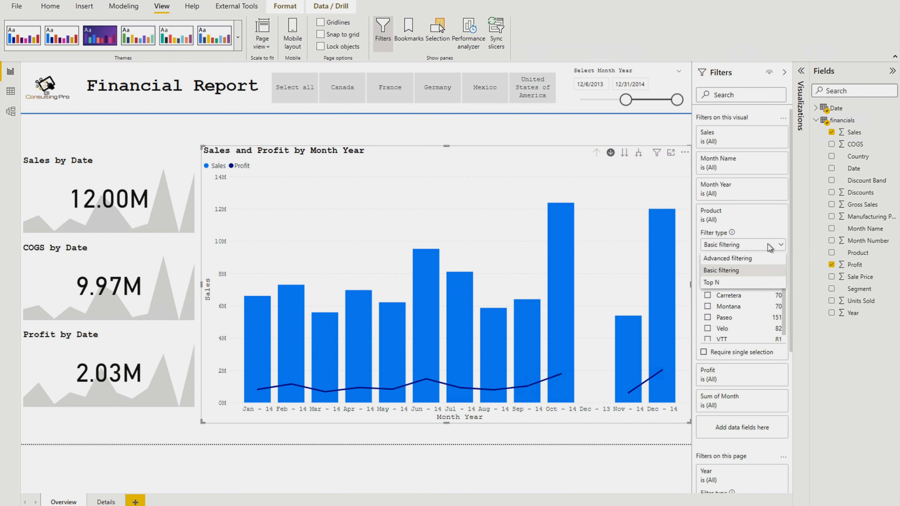
{"action": "left_click", "coordinate": [721, 283]}
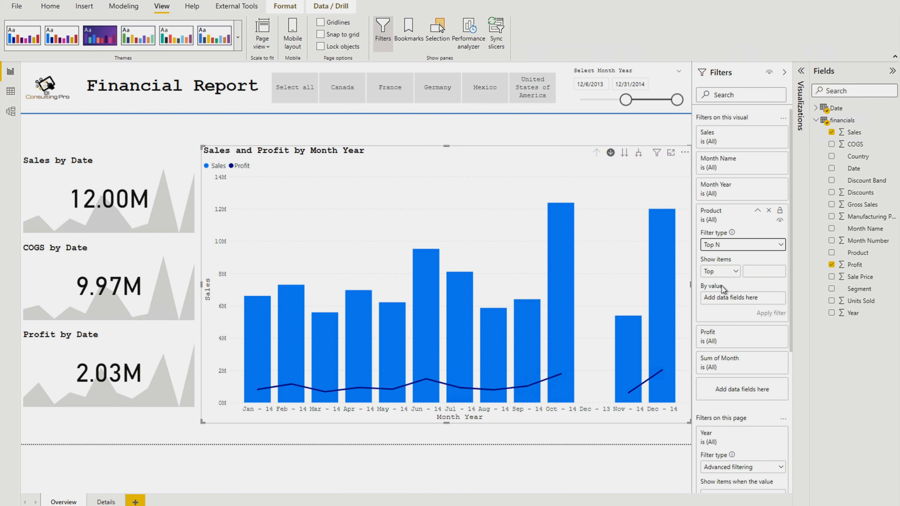
{"action": "left_click", "coordinate": [768, 273]}
{"action": "type", "text": "10"}
{"action": "left_click", "coordinate": [735, 272]}
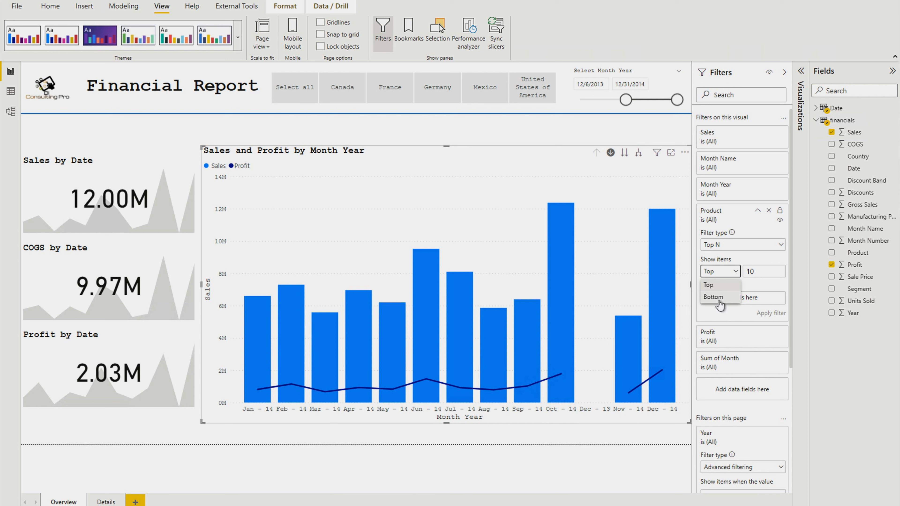
{"action": "left_click", "coordinate": [755, 260]}
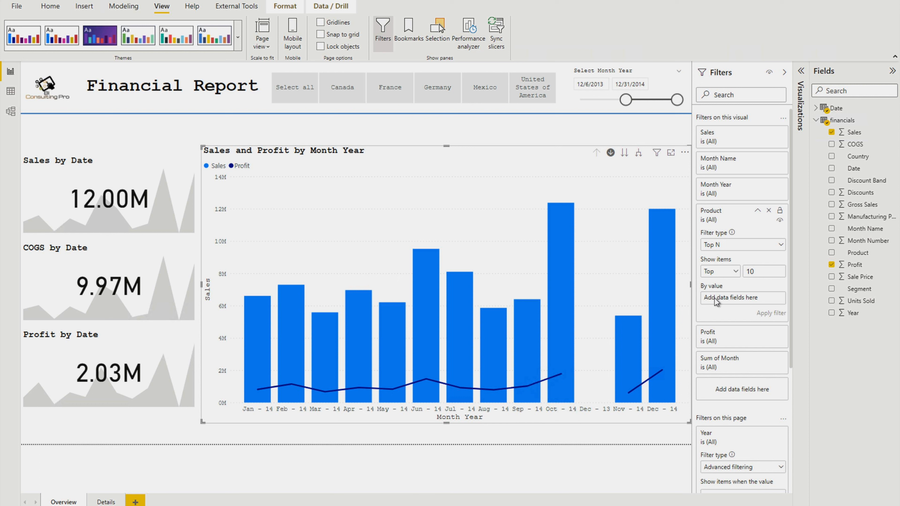
{"action": "left_click_drag", "start_coordinate": [854, 132], "coordinate": [742, 301]}
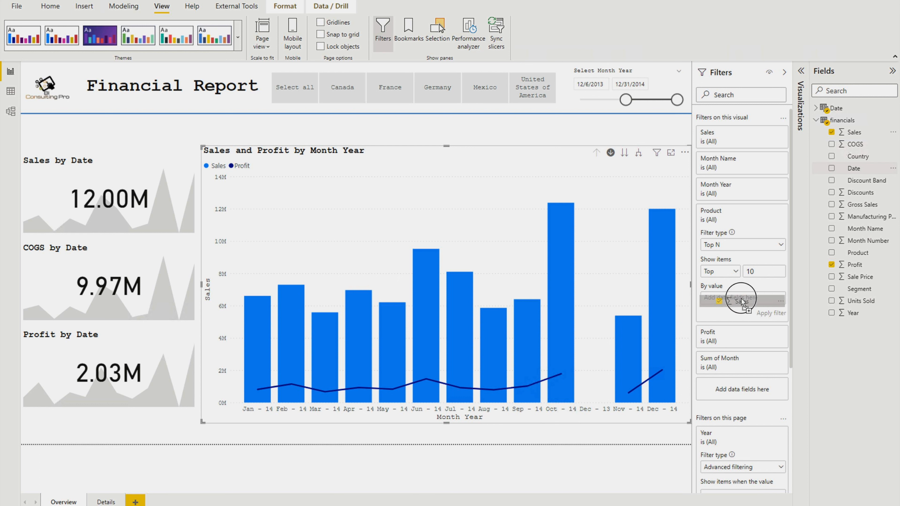
{"action": "left_click", "coordinate": [761, 314]}
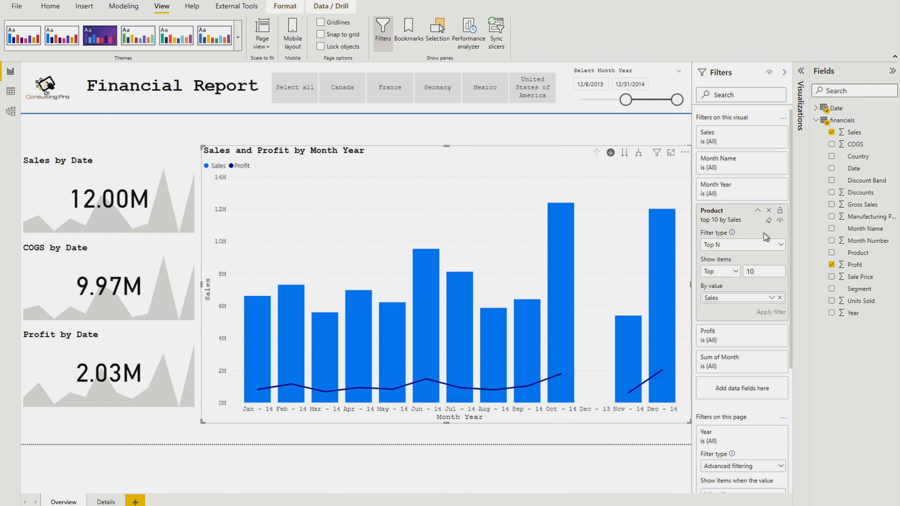
Step: Clear and collapse the chart's Product filter, and collapse the report's filter settings
{"action": "left_click", "coordinate": [756, 216]}
{"action": "left_click", "coordinate": [757, 211]}
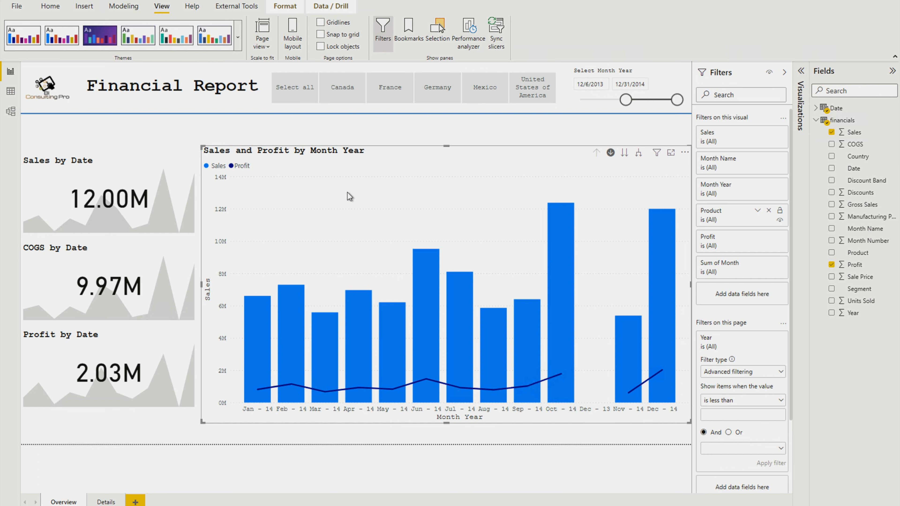
{"action": "left_click", "coordinate": [732, 79]}
{"action": "left_click", "coordinate": [581, 145]}
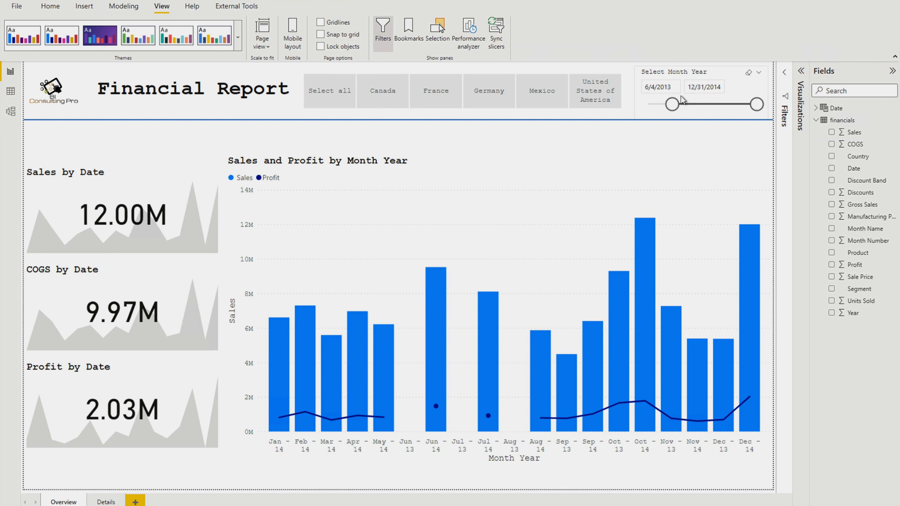
Step: Set the start date of the Month Year slicer to 6/4/2014 and look at its available slicer types
{"action": "left_click", "coordinate": [686, 106]}
{"action": "left_click_drag", "start_coordinate": [687, 106], "coordinate": [728, 100]}
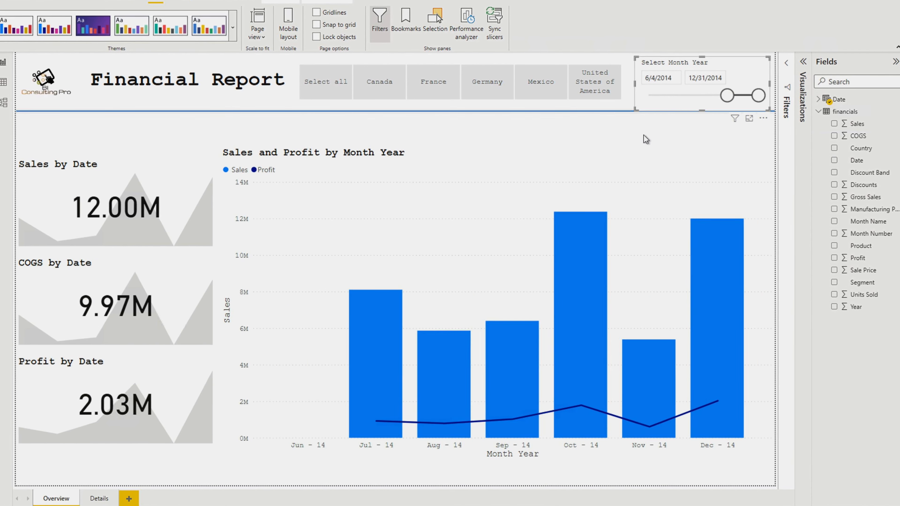
{"action": "left_click", "coordinate": [763, 63]}
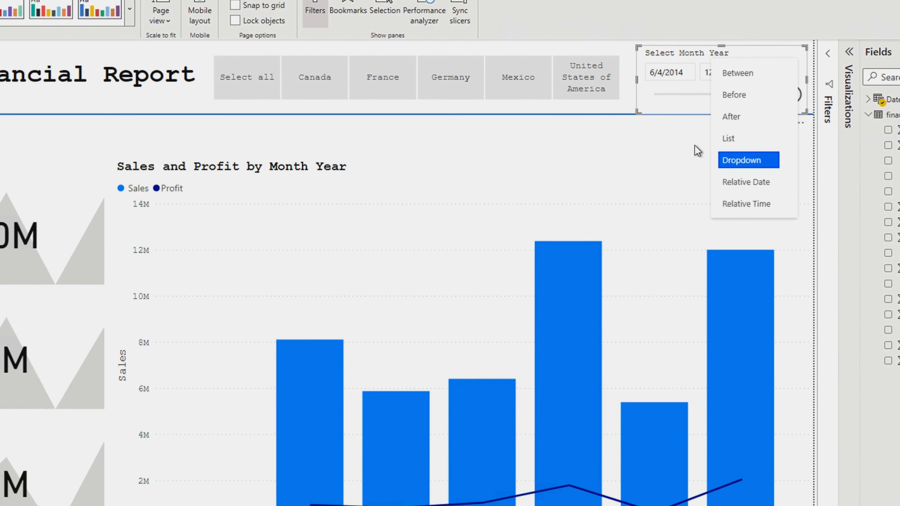
{"action": "left_click", "coordinate": [494, 133]}
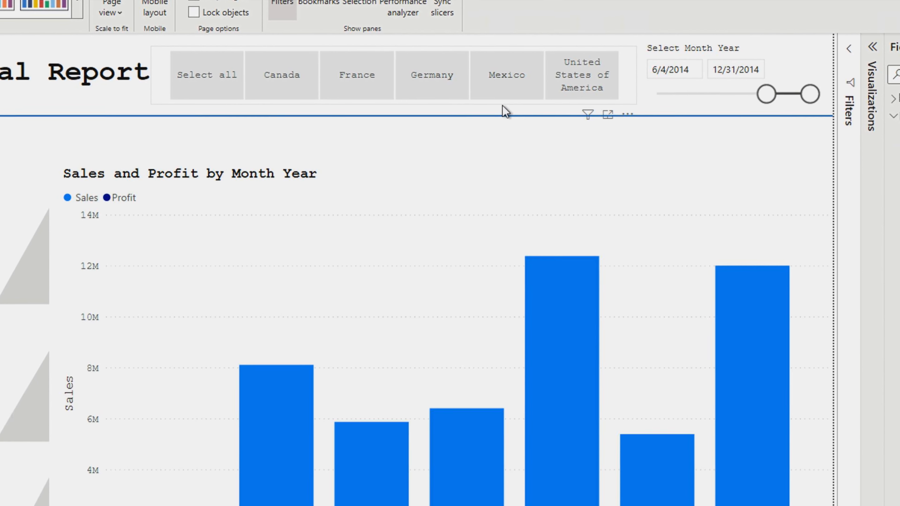
Step: Filter the report by France in the country slicer, and clear the selection
{"action": "left_click", "coordinate": [506, 112]}
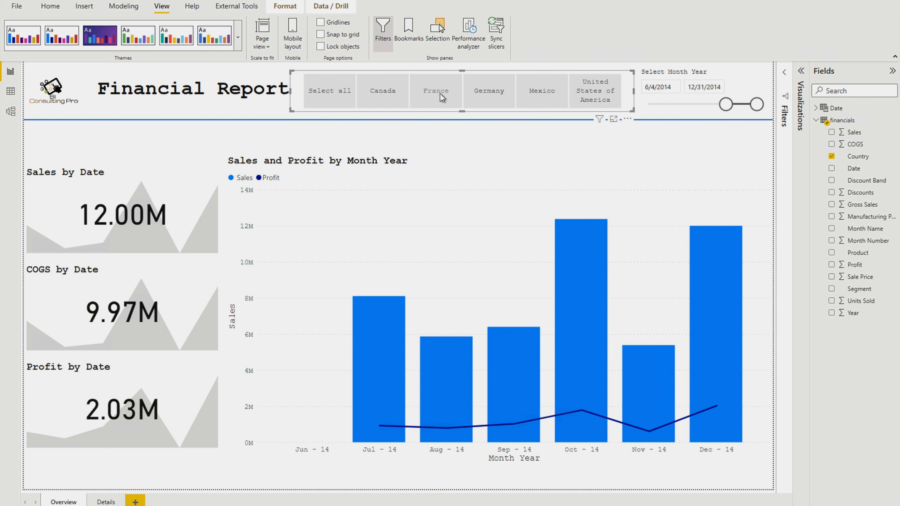
{"action": "left_click", "coordinate": [440, 94]}
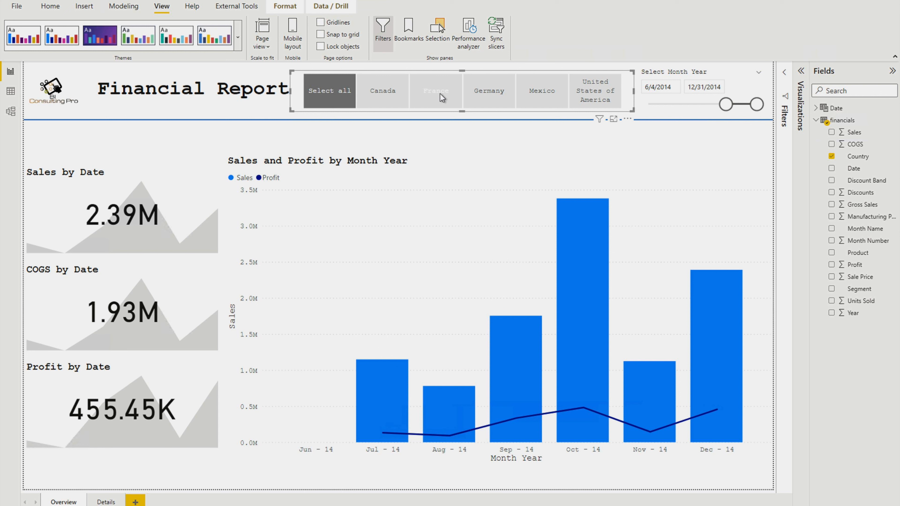
{"action": "left_click", "coordinate": [353, 133]}
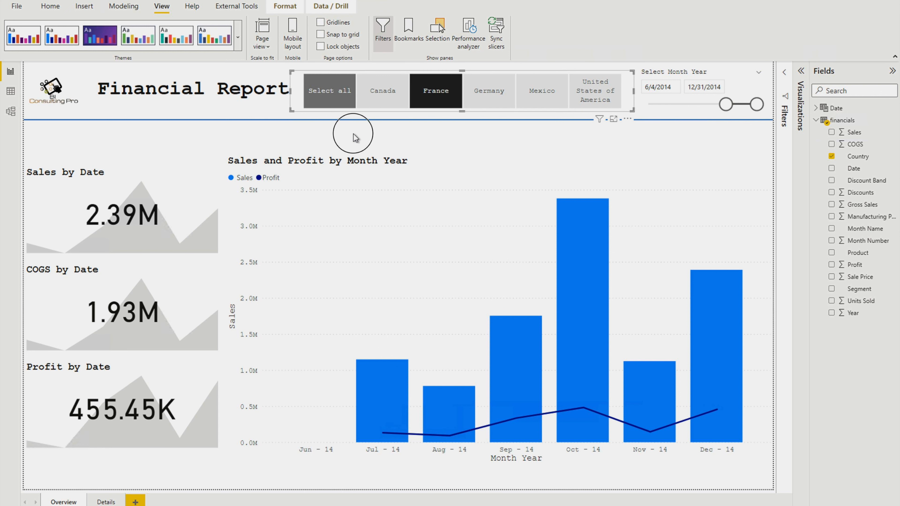
{"action": "left_click", "coordinate": [337, 104]}
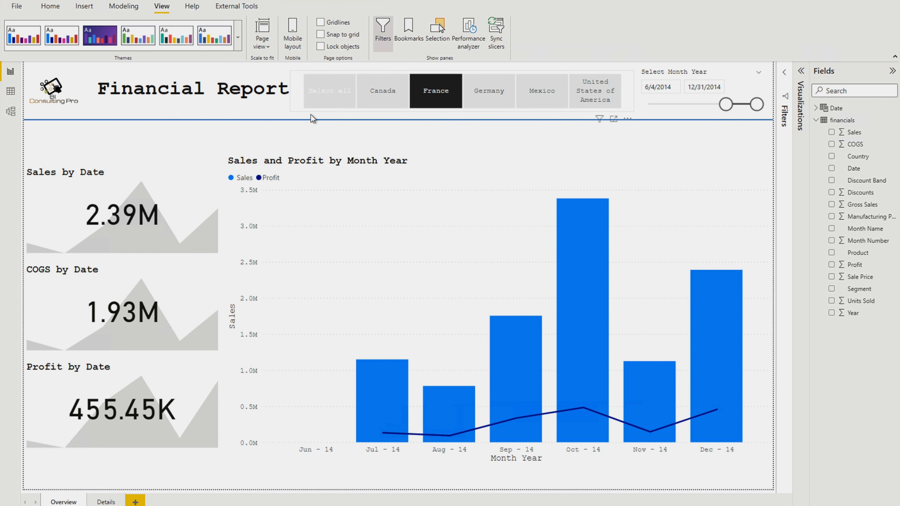
{"action": "left_click", "coordinate": [321, 101]}
{"action": "left_click", "coordinate": [255, 132]}
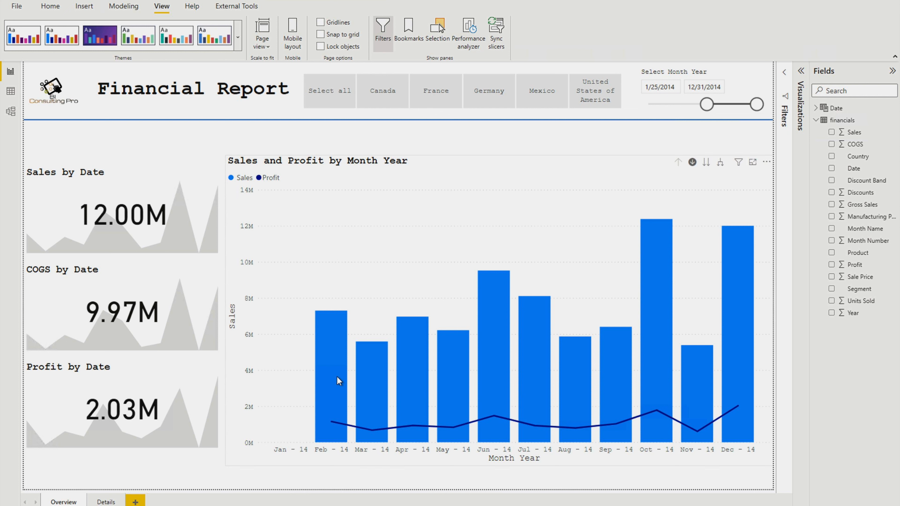
Step: Filter the report by Germany in the country slicer
{"action": "mouse_move", "coordinate": [344, 351]}
{"action": "left_click", "coordinate": [489, 94]}
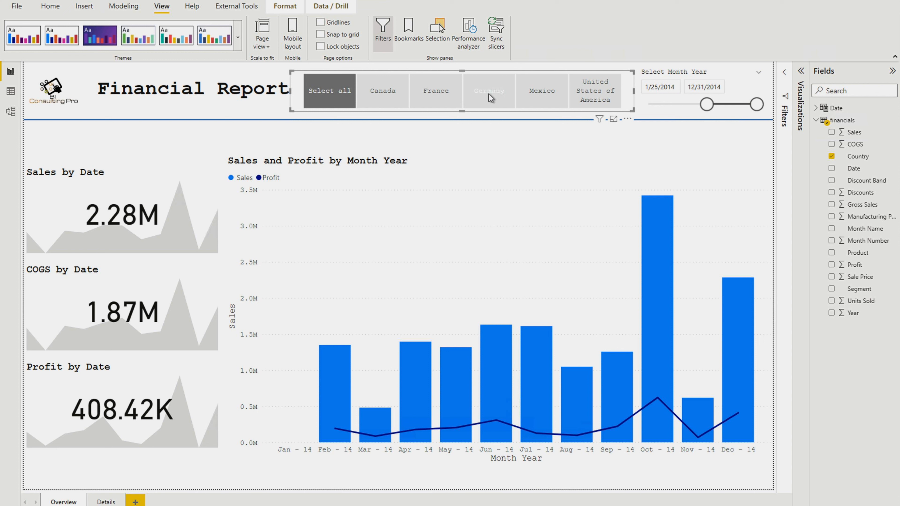
{"action": "left_click", "coordinate": [490, 94]}
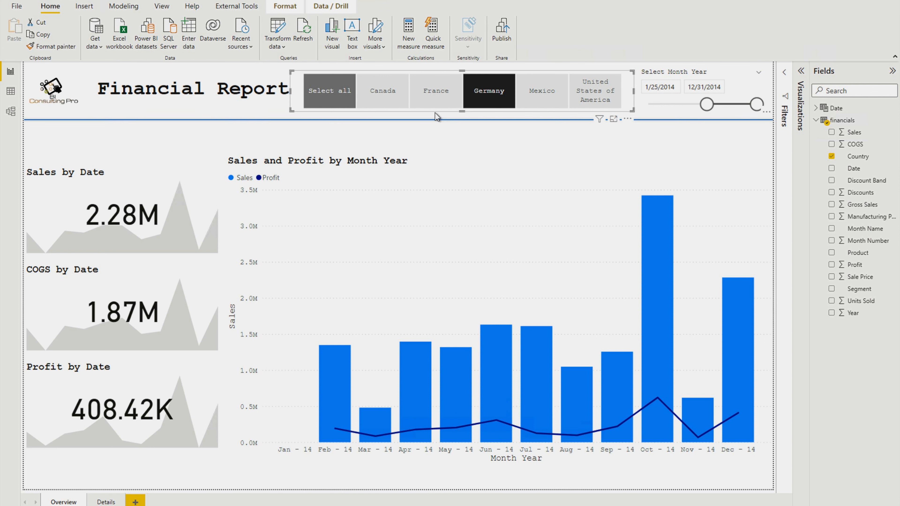
Step: Edit interactions to stop the country slicer from filtering the Sales by Date card, add France to the selection, and restore the card's filtering
{"action": "left_click", "coordinate": [285, 8]}
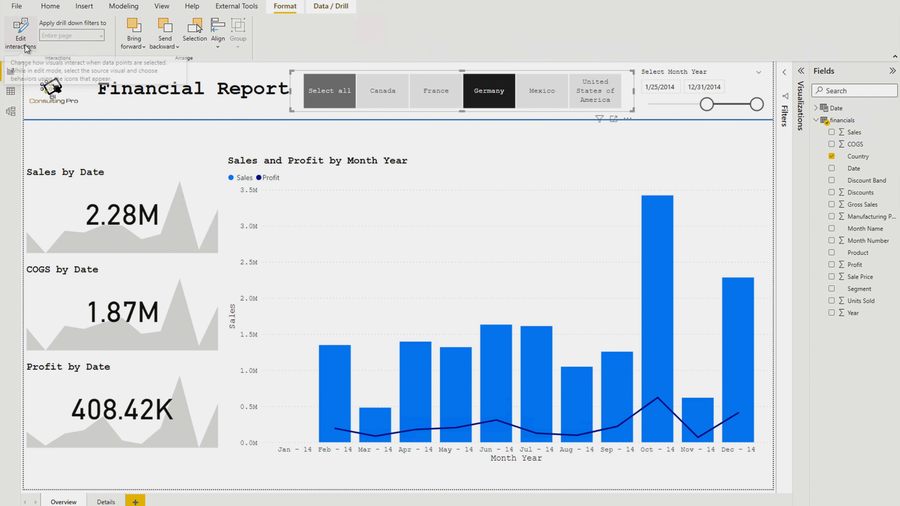
{"action": "left_click", "coordinate": [21, 36]}
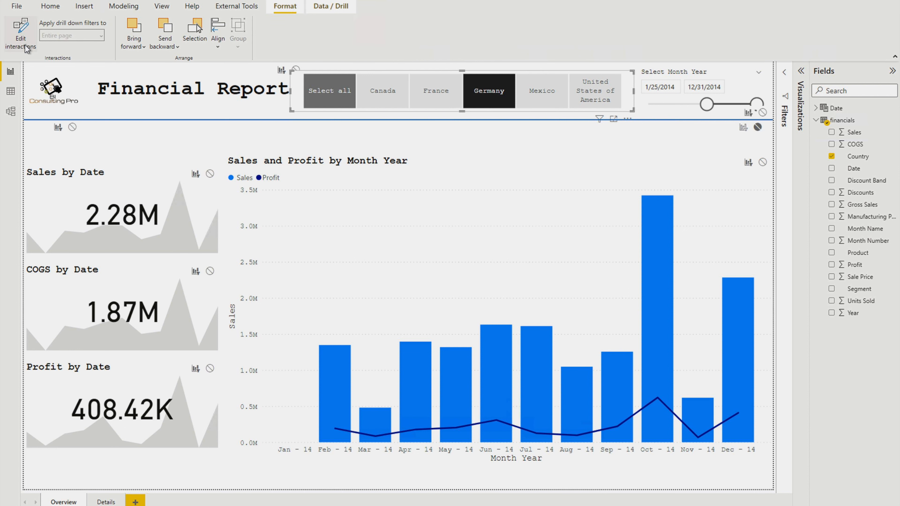
{"action": "left_click", "coordinate": [210, 174]}
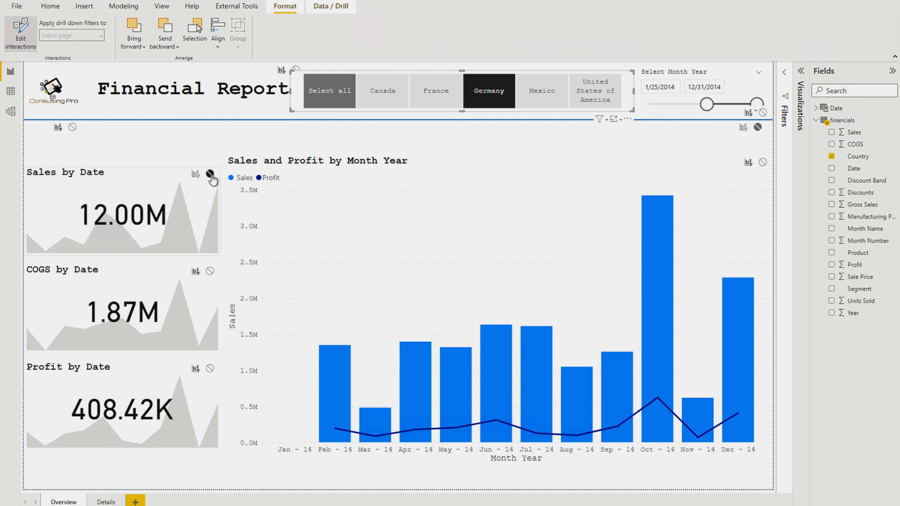
{"action": "left_click", "coordinate": [430, 94], "text": "ctrl"}
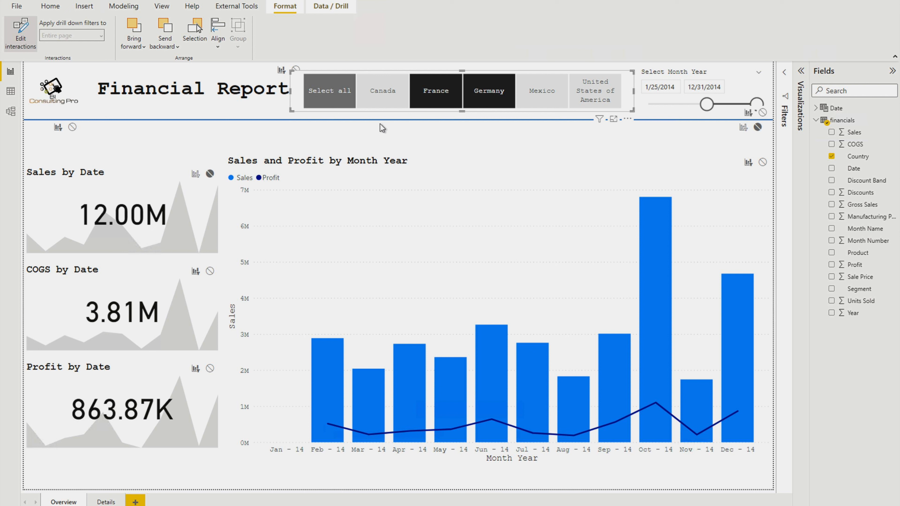
{"action": "left_click", "coordinate": [196, 174]}
Step: Change the country slicer's selection to Germany and Mexico, and stop editing interactions
{"action": "left_click", "coordinate": [491, 97], "text": "ctrl"}
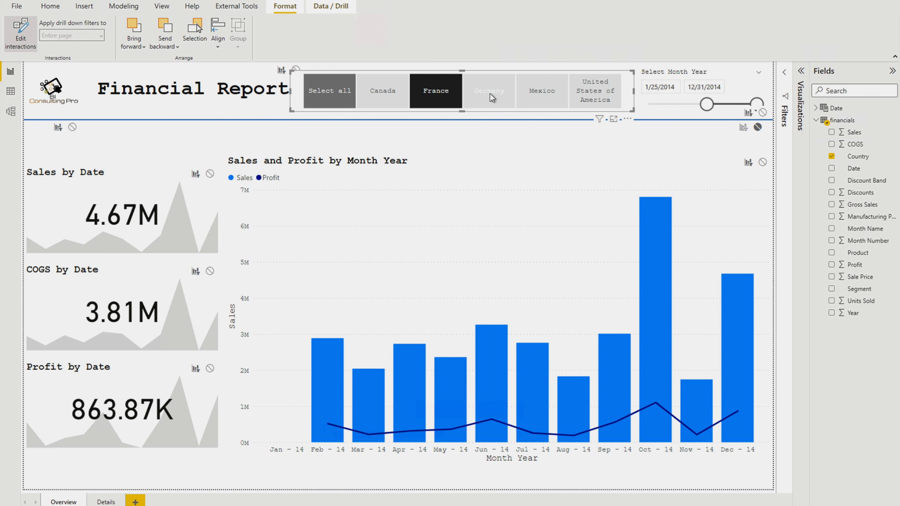
{"action": "left_click", "coordinate": [491, 98]}
{"action": "left_click", "coordinate": [536, 99], "text": "ctrl"}
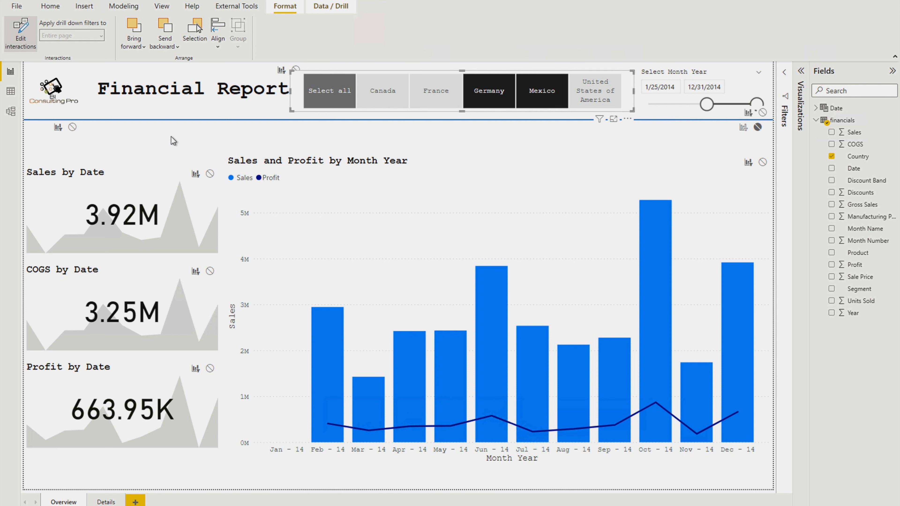
{"action": "left_click", "coordinate": [20, 34]}
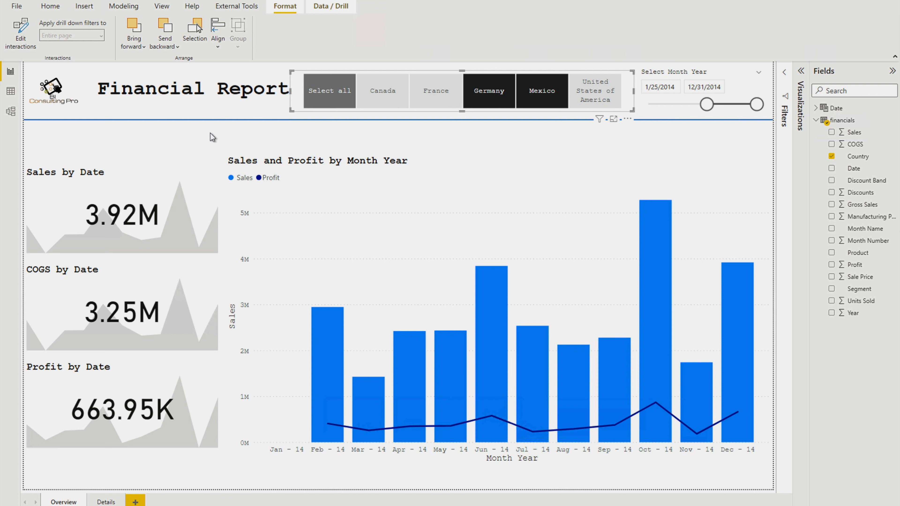
Step: Show the Sync slicers options for the country slicer
{"action": "left_click", "coordinate": [50, 5]}
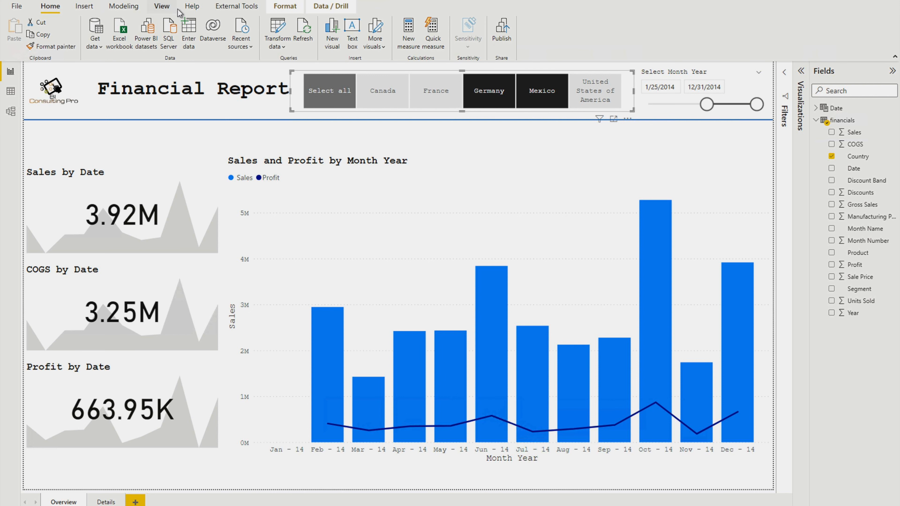
{"action": "left_click", "coordinate": [162, 8]}
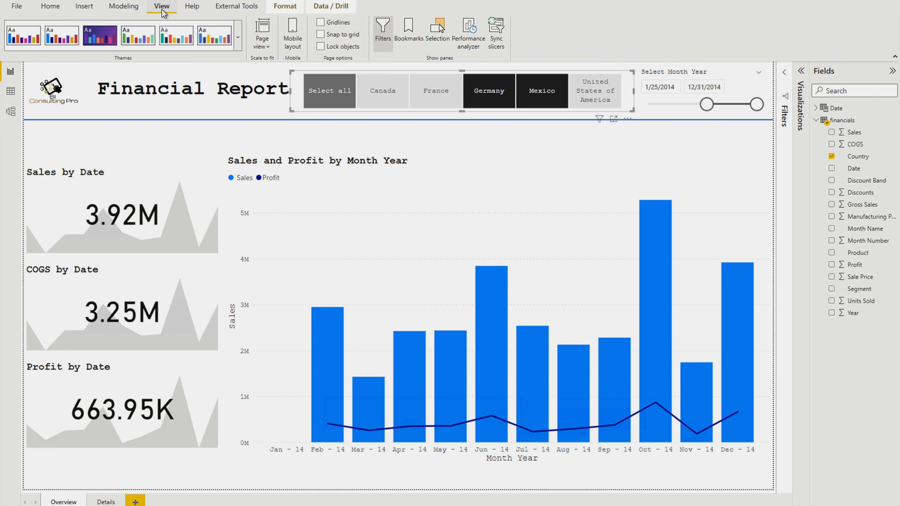
{"action": "left_click", "coordinate": [503, 51]}
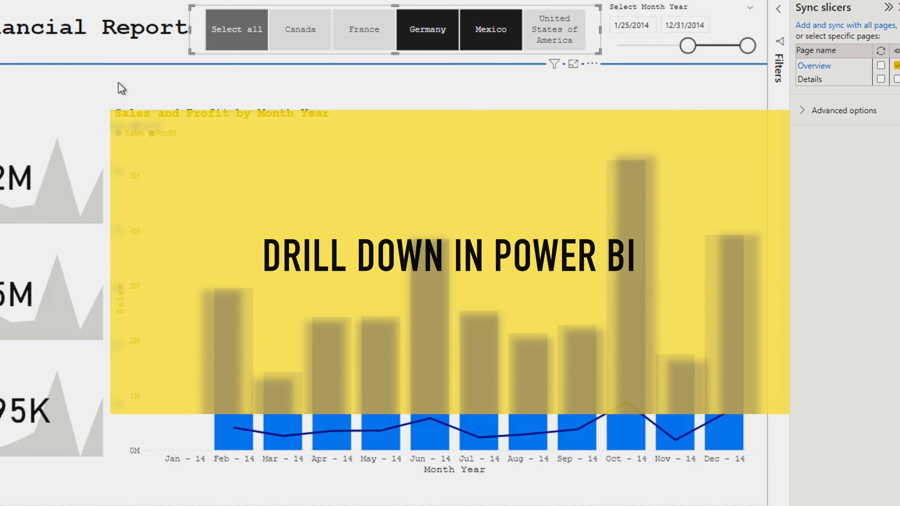
Step: Select all countries in the country slicer, and clear the whole selection
{"action": "left_click", "coordinate": [99, 81]}
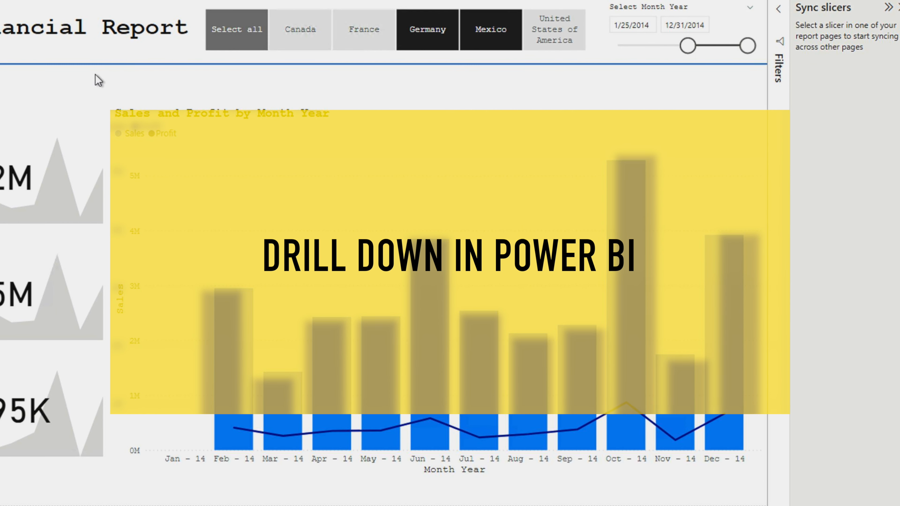
{"action": "left_click", "coordinate": [238, 35]}
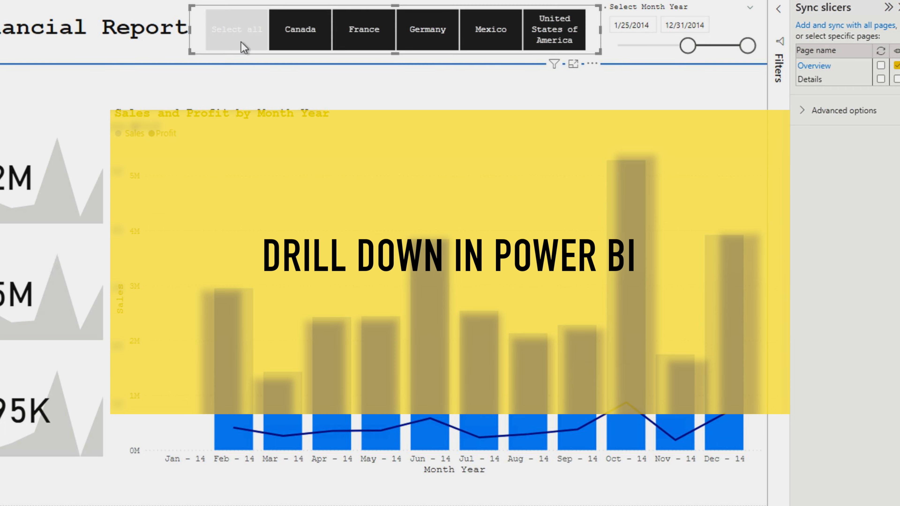
{"action": "left_click", "coordinate": [228, 26]}
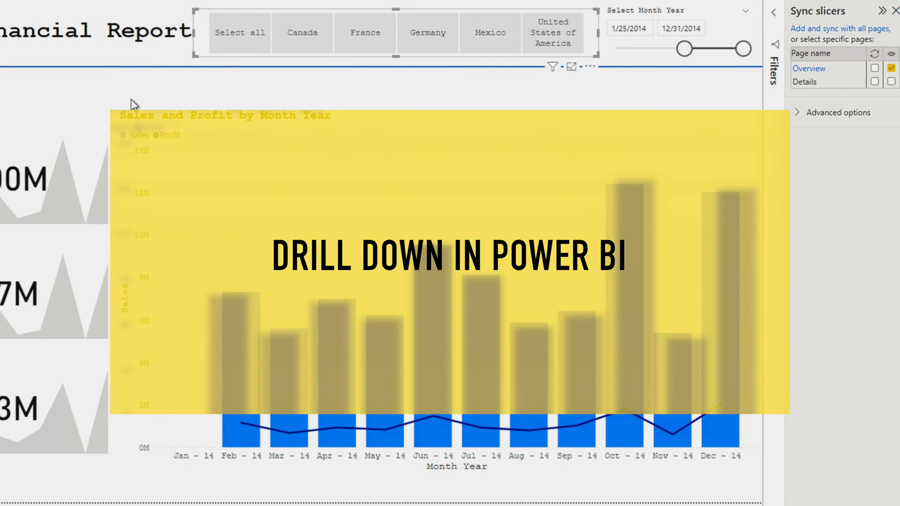
{"action": "left_click", "coordinate": [200, 122]}
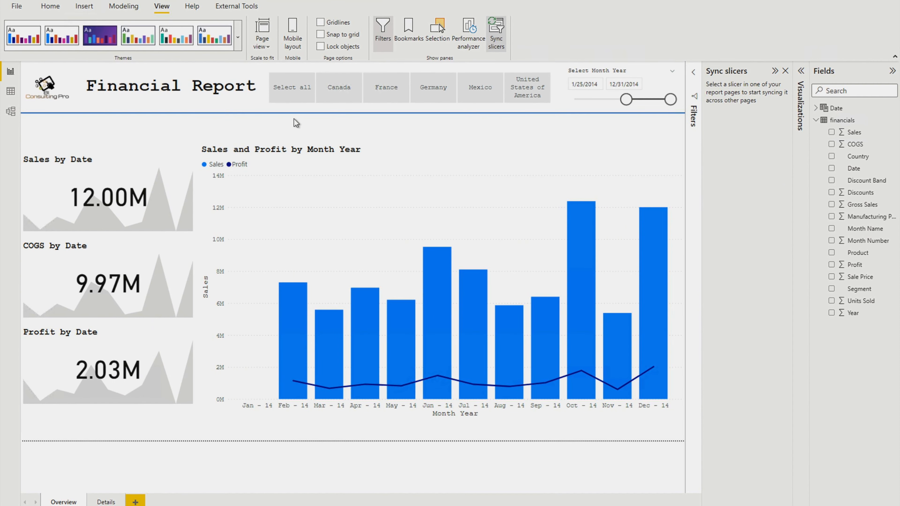
Step: Expand the Sales and Profit by Month Year chart down one hierarchy level to add Month Name to its axis
{"action": "left_click", "coordinate": [504, 150]}
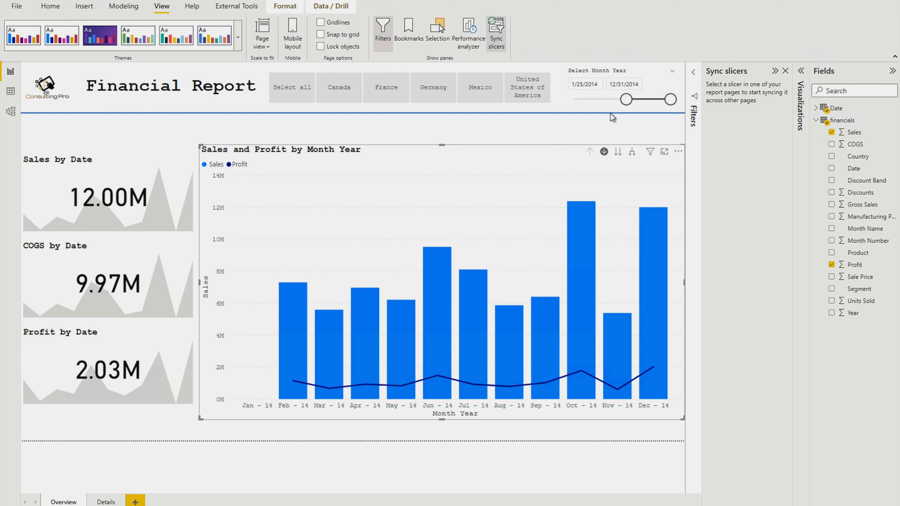
{"action": "left_click", "coordinate": [522, 152]}
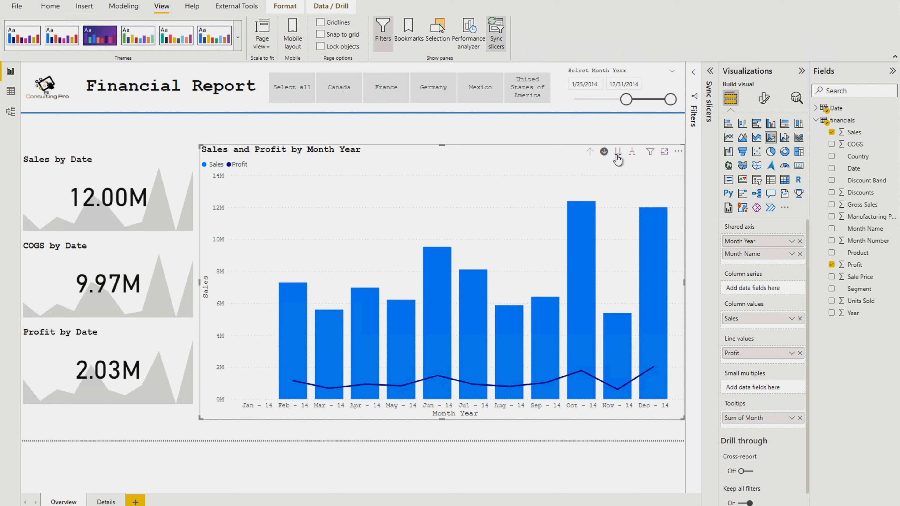
{"action": "left_click", "coordinate": [633, 154]}
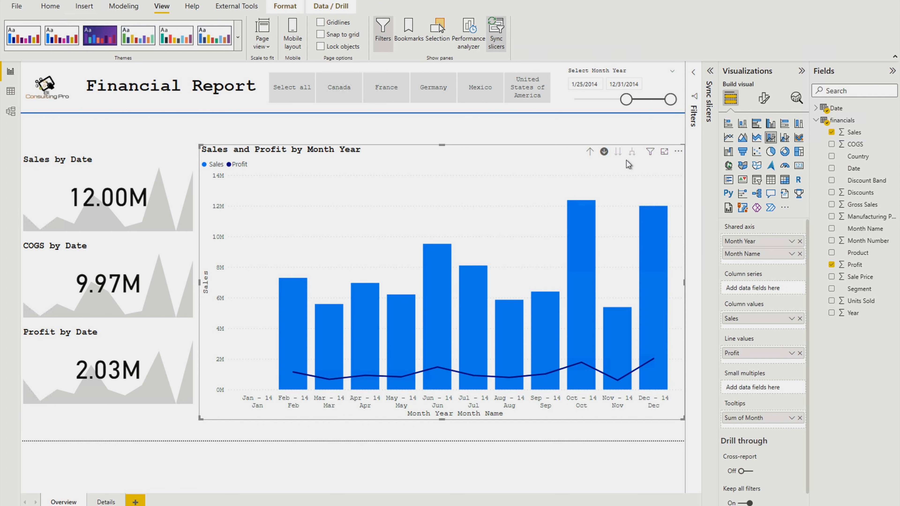
Step: Drill the Sales and Profit chart up to Month Year, show the Month Name level alone, and return to Month Year
{"action": "left_click", "coordinate": [589, 153]}
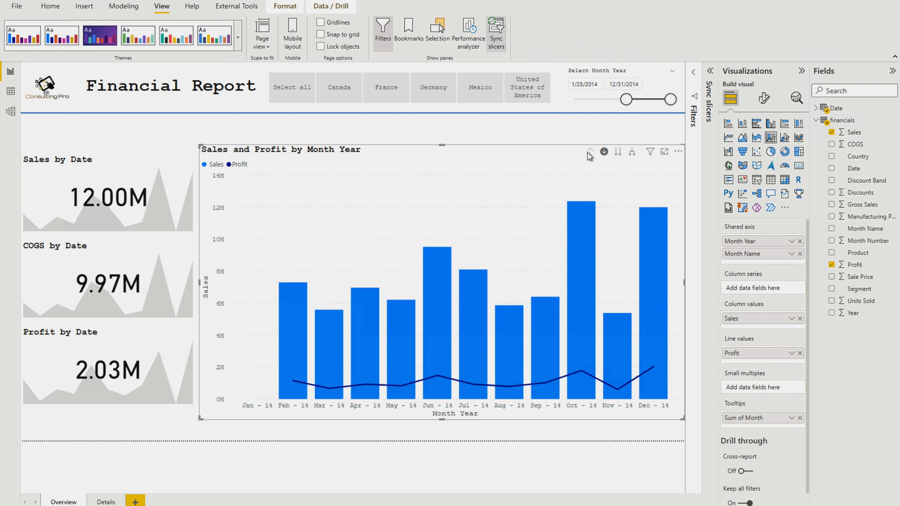
{"action": "left_click", "coordinate": [619, 155]}
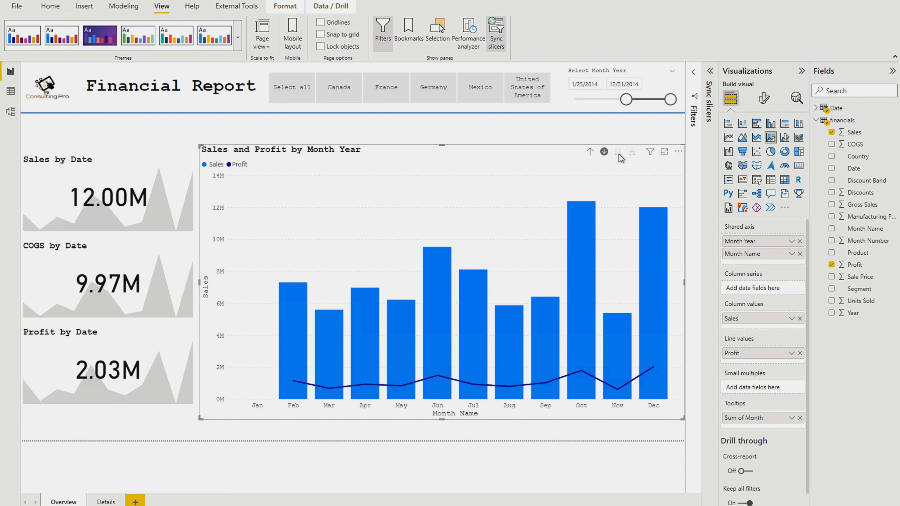
{"action": "left_click", "coordinate": [590, 152]}
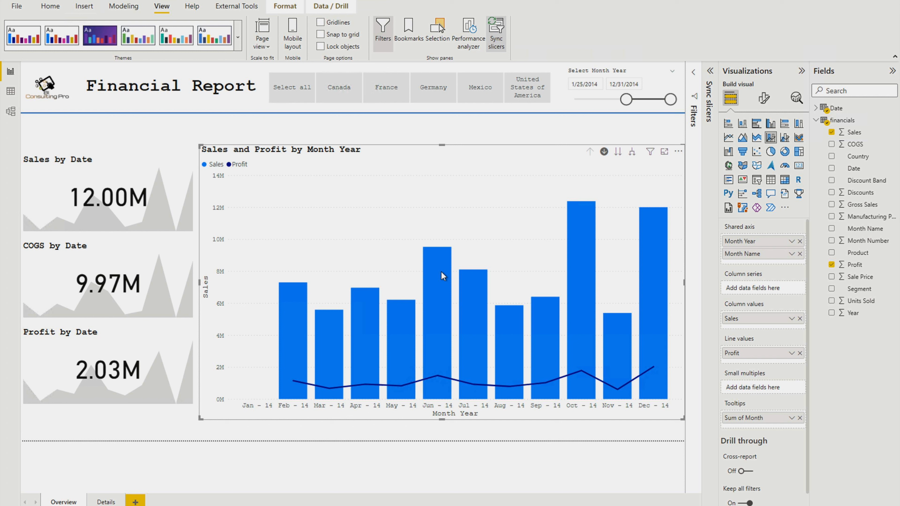
Step: Drill through from the Jun - 14 column to the Details page, and return to the Overview page
{"action": "right_click", "coordinate": [441, 271]}
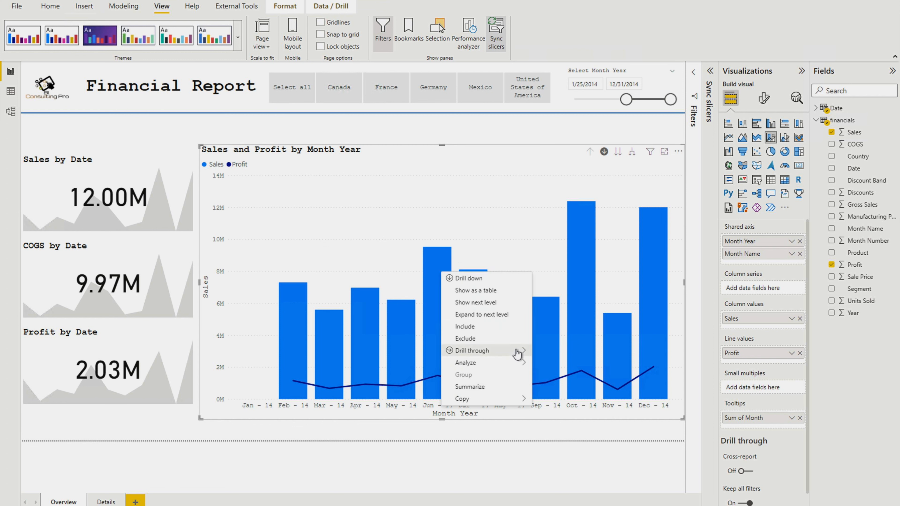
{"action": "mouse_move", "coordinate": [517, 353]}
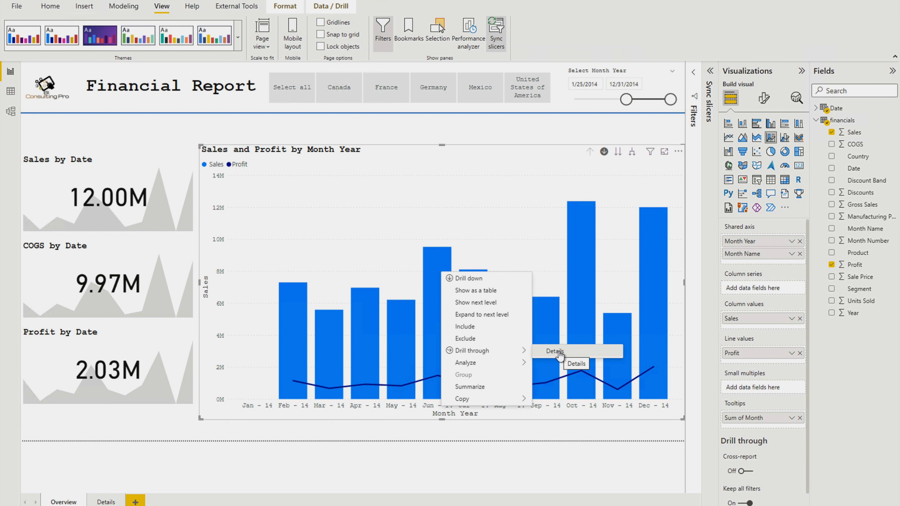
{"action": "left_click", "coordinate": [555, 351]}
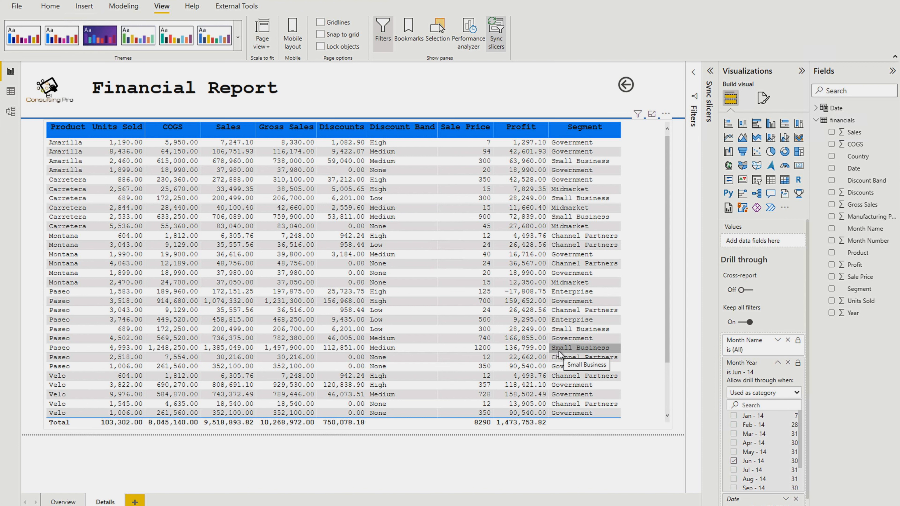
{"action": "left_click", "coordinate": [624, 87], "text": "ctrl"}
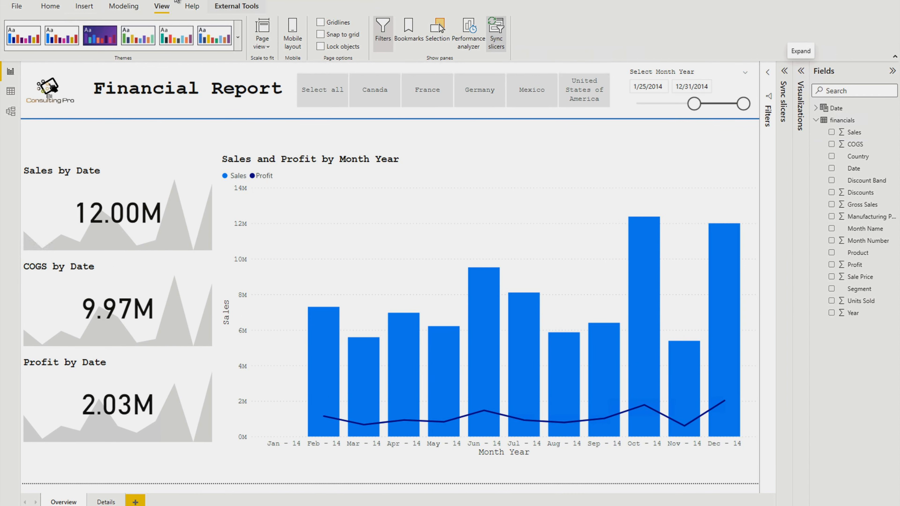
Step: Set the Select Month Year slicer's start date to 1/1/2013, and add a bookmark of this page state
{"action": "left_click", "coordinate": [412, 38]}
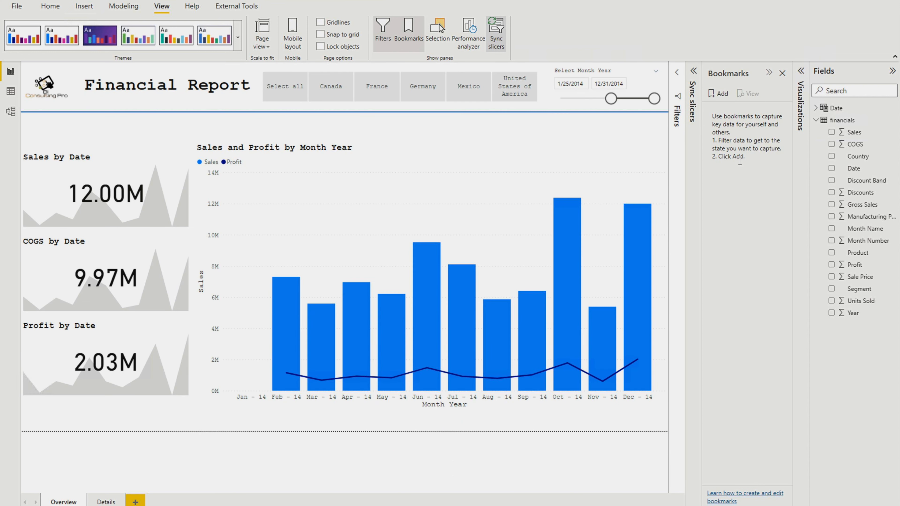
{"action": "left_click_drag", "start_coordinate": [611, 99], "coordinate": [561, 98]}
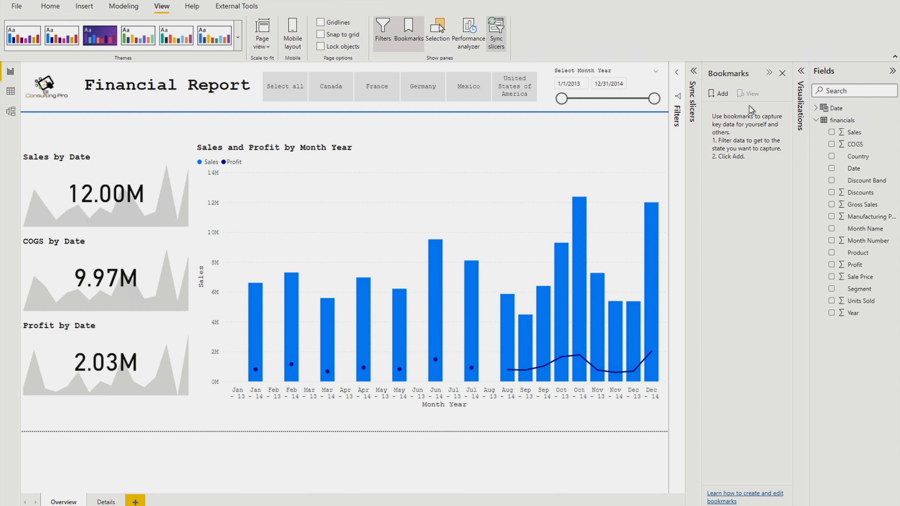
{"action": "left_click", "coordinate": [719, 99]}
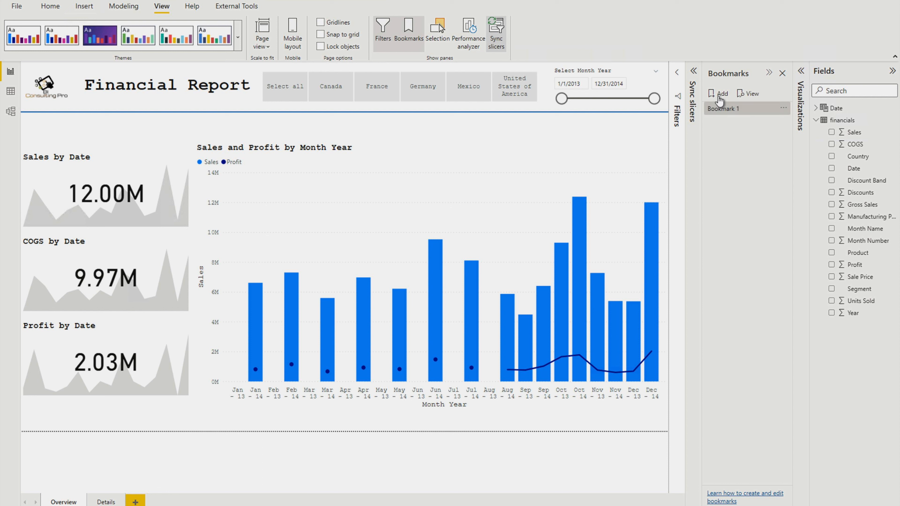
Step: Rename the new bookmark as Reset
{"action": "left_click", "coordinate": [785, 109]}
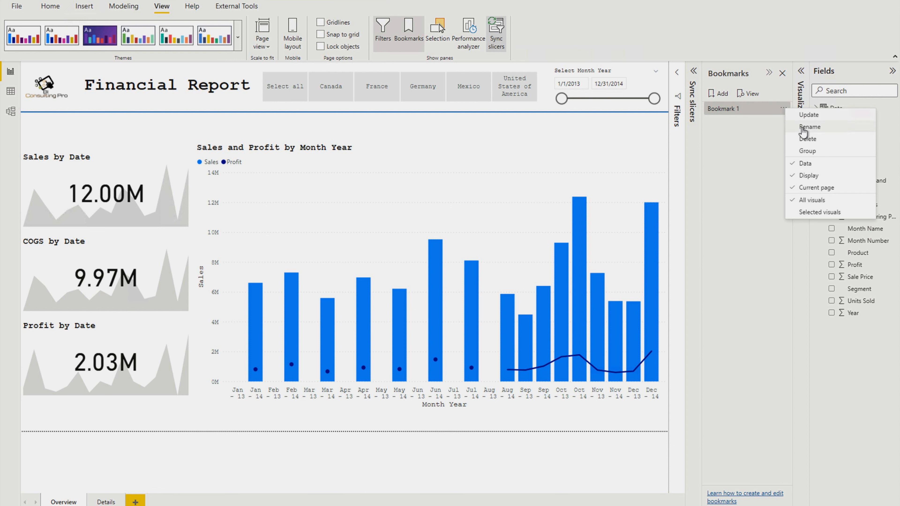
{"action": "left_click", "coordinate": [802, 127]}
{"action": "type", "text": "Rest"}
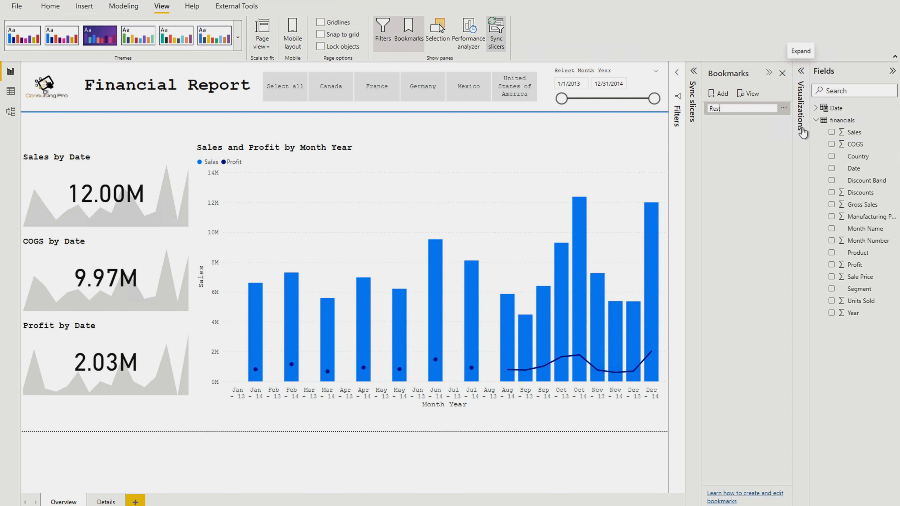
{"action": "key", "text": "BackSpace"}
{"action": "type", "text": "et"}
{"action": "key", "text": "Return"}
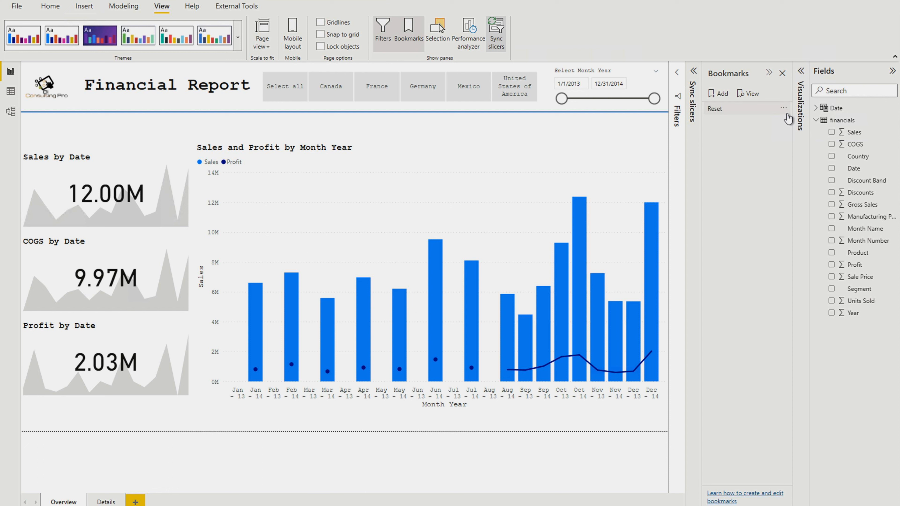
Step: Update the Reset bookmark with the current page state, and apply it
{"action": "left_click", "coordinate": [784, 108]}
{"action": "left_click", "coordinate": [793, 118]}
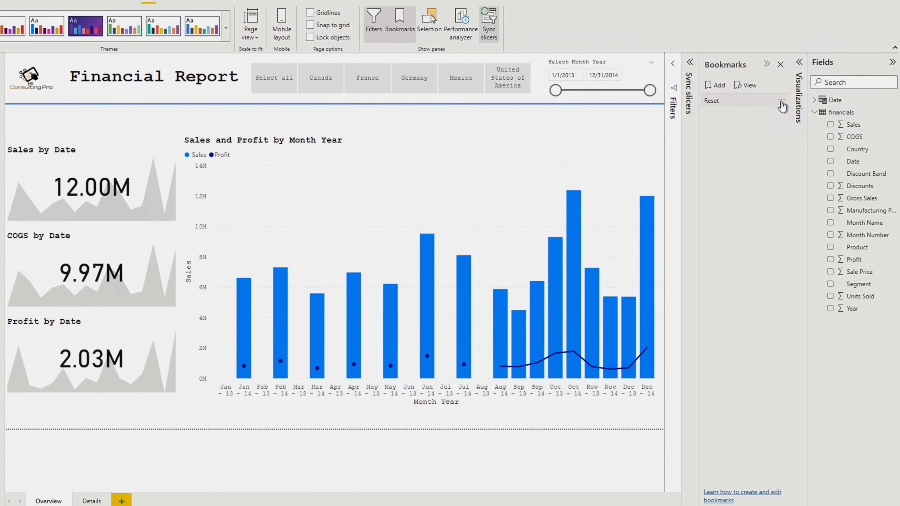
{"action": "left_click", "coordinate": [782, 100]}
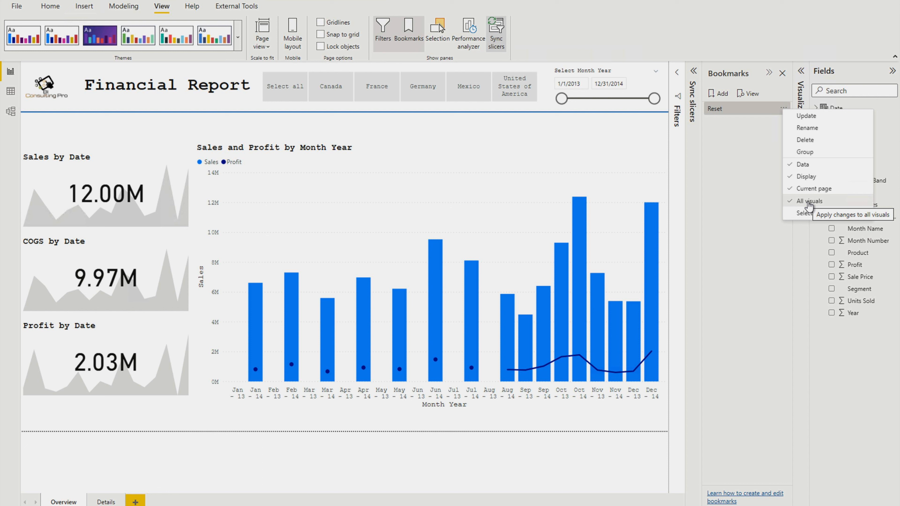
{"action": "left_click", "coordinate": [739, 177]}
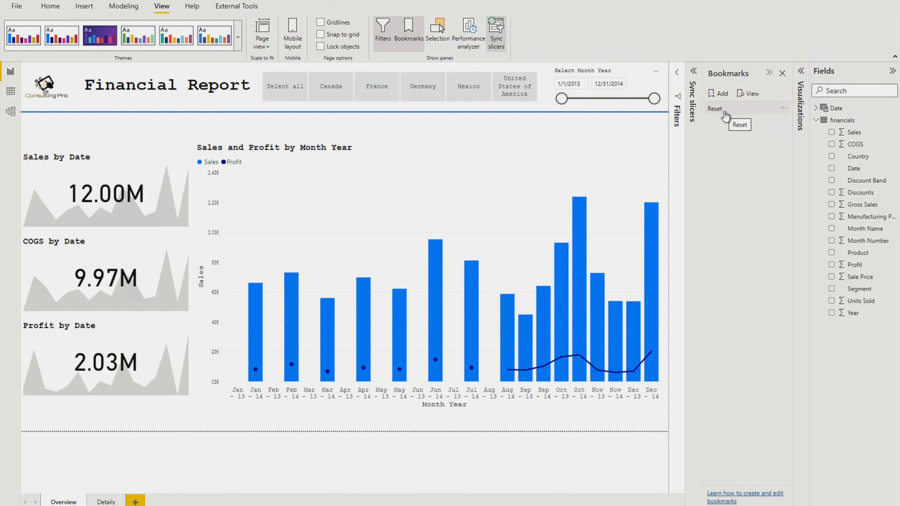
{"action": "left_click", "coordinate": [725, 112]}
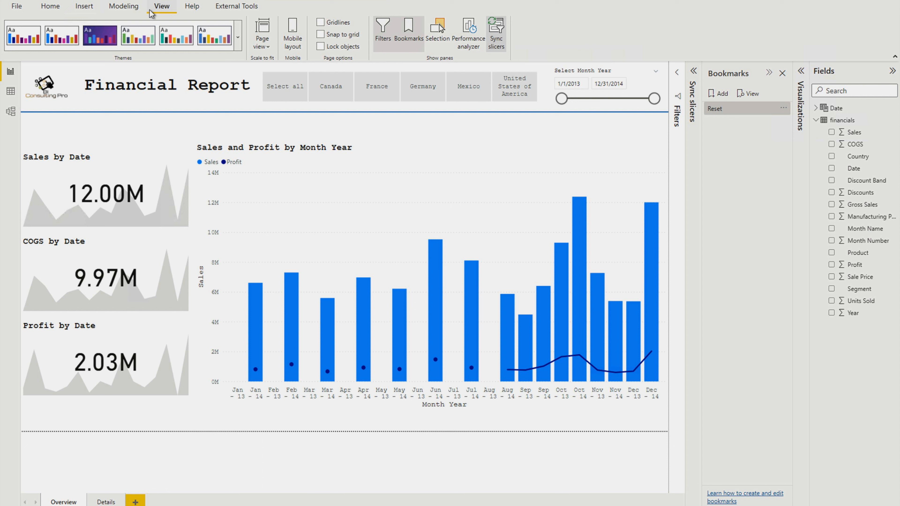
Step: Insert a Reset-type button and place it below the logo, above the Sales by Date card
{"action": "left_click", "coordinate": [85, 7]}
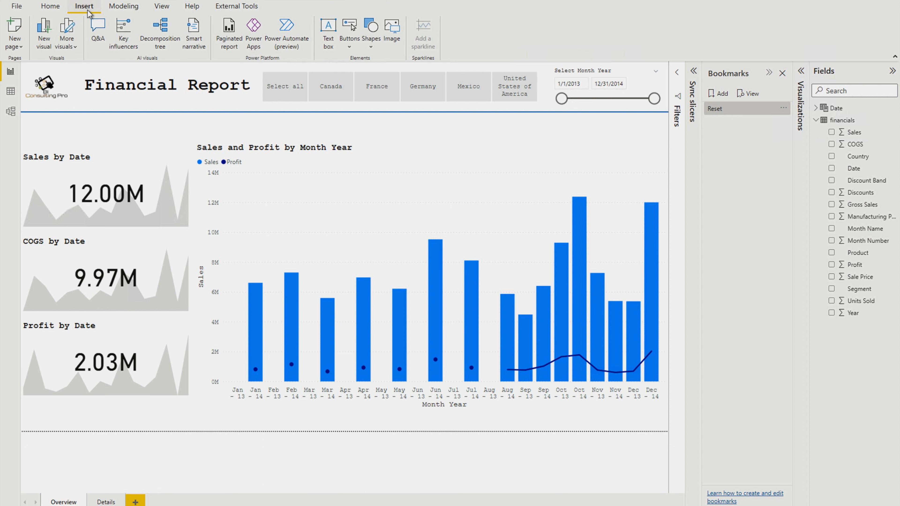
{"action": "left_click", "coordinate": [350, 47]}
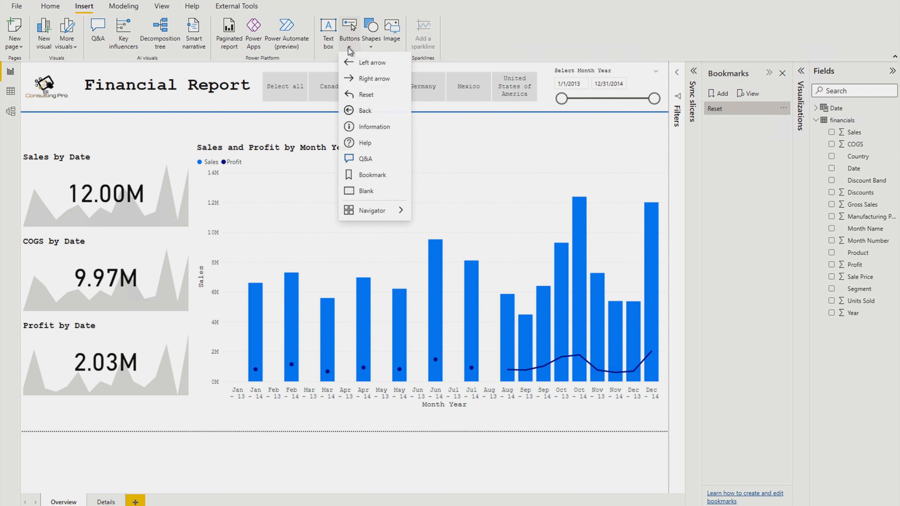
{"action": "left_click", "coordinate": [367, 94]}
{"action": "left_click_drag", "start_coordinate": [60, 77], "coordinate": [40, 124]}
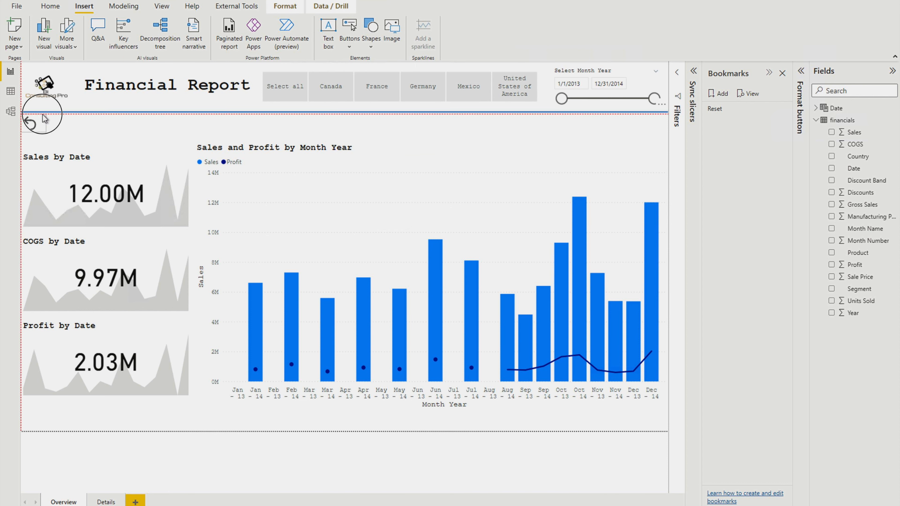
{"action": "left_click", "coordinate": [45, 125]}
{"action": "left_click", "coordinate": [45, 129]}
Step: Turn on the reset button's action, with type Bookmark and the Reset bookmark as its target
{"action": "left_click", "coordinate": [802, 71]}
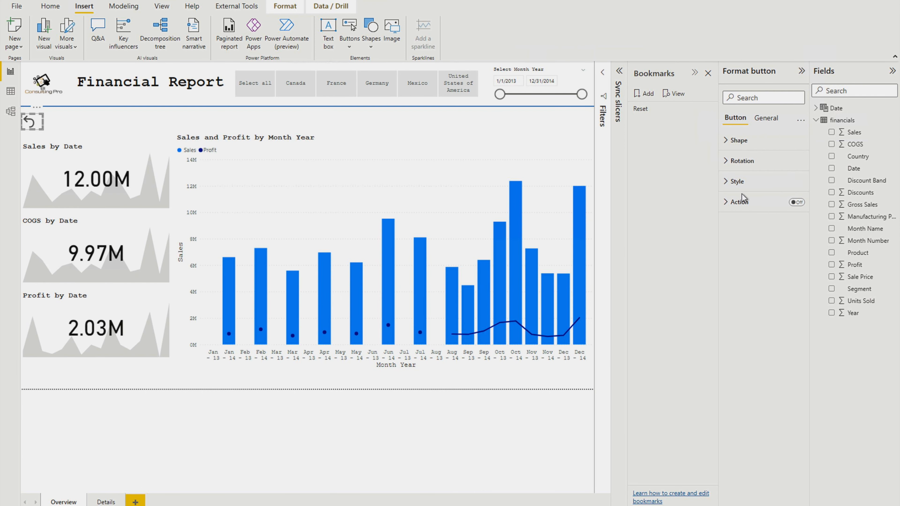
{"action": "left_click", "coordinate": [737, 203]}
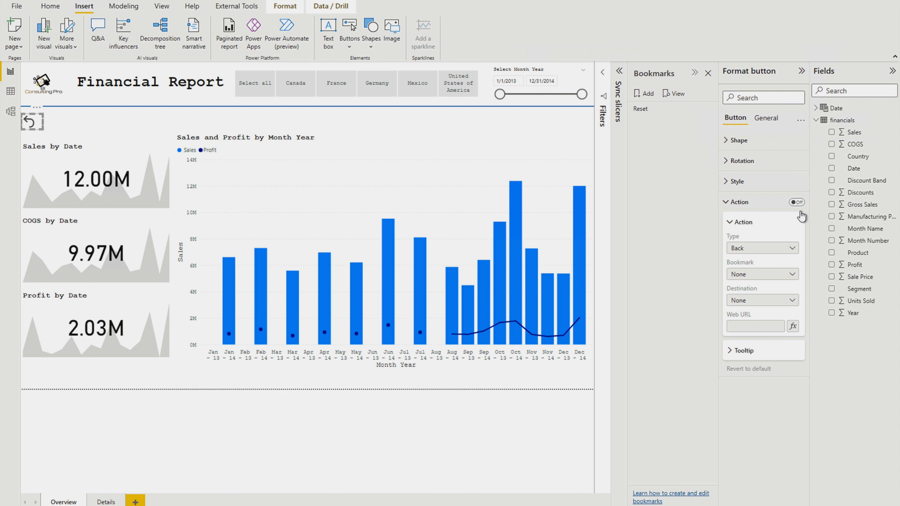
{"action": "left_click", "coordinate": [798, 204]}
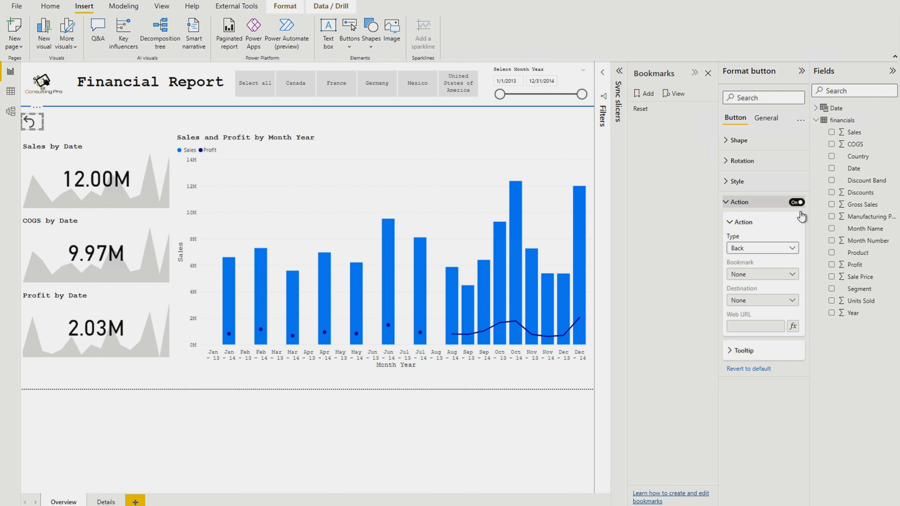
{"action": "left_click", "coordinate": [784, 249]}
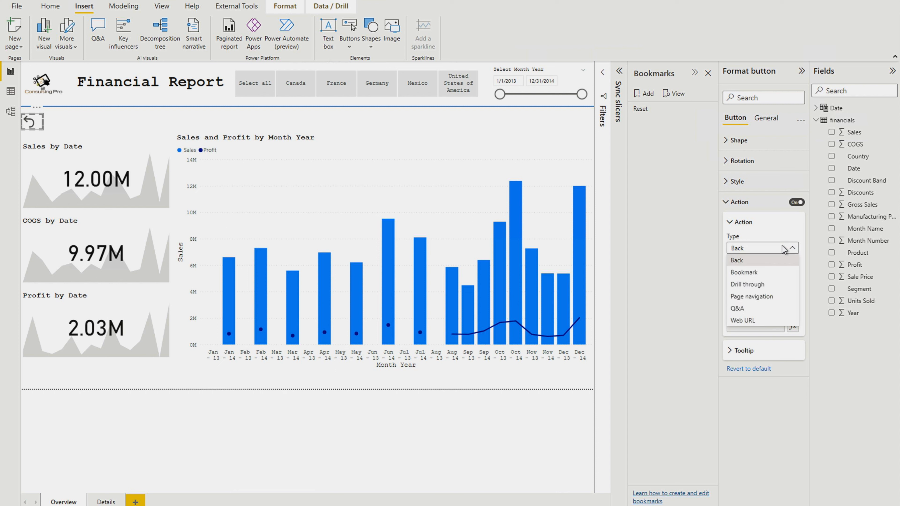
{"action": "left_click", "coordinate": [765, 273]}
{"action": "left_click", "coordinate": [771, 274]}
{"action": "left_click", "coordinate": [750, 302]}
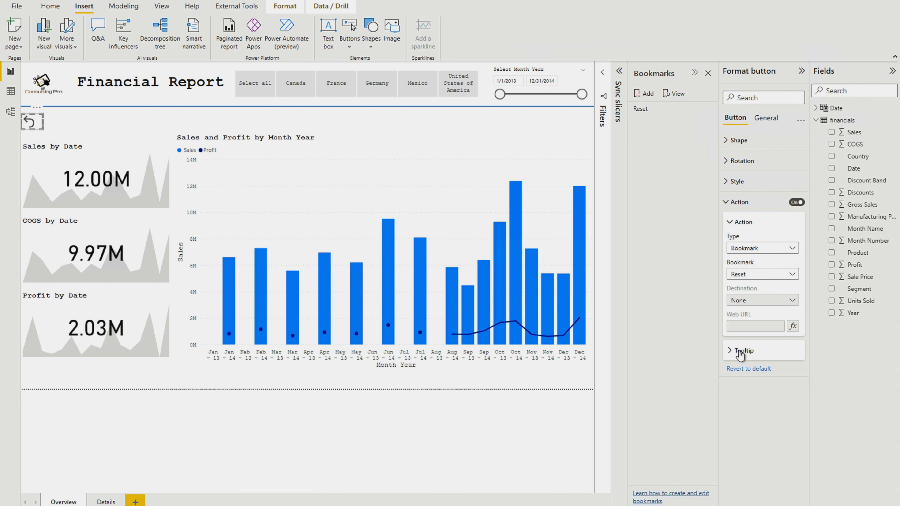
Step: Set the reset button's tooltip to "Reset the page", and collapse the Bookmarks pane
{"action": "left_click", "coordinate": [729, 352]}
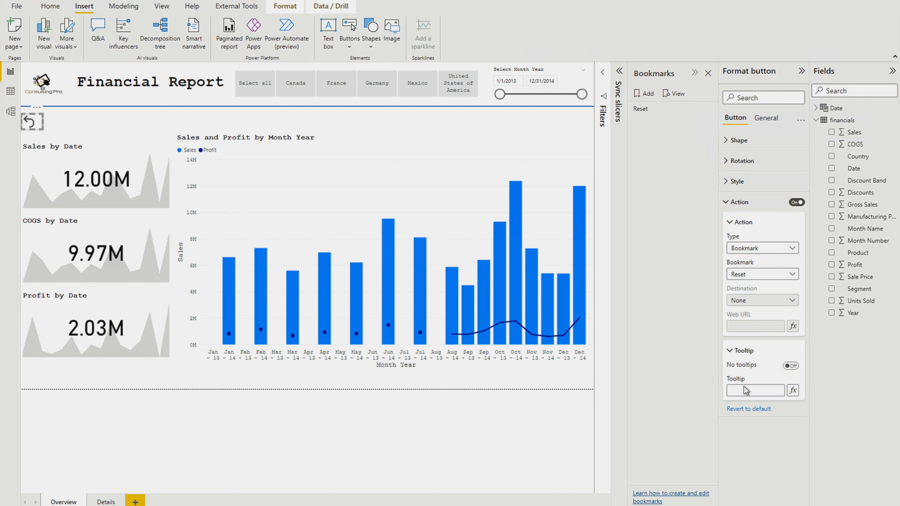
{"action": "type", "text": "Reset the page"}
{"action": "left_click", "coordinate": [744, 203]}
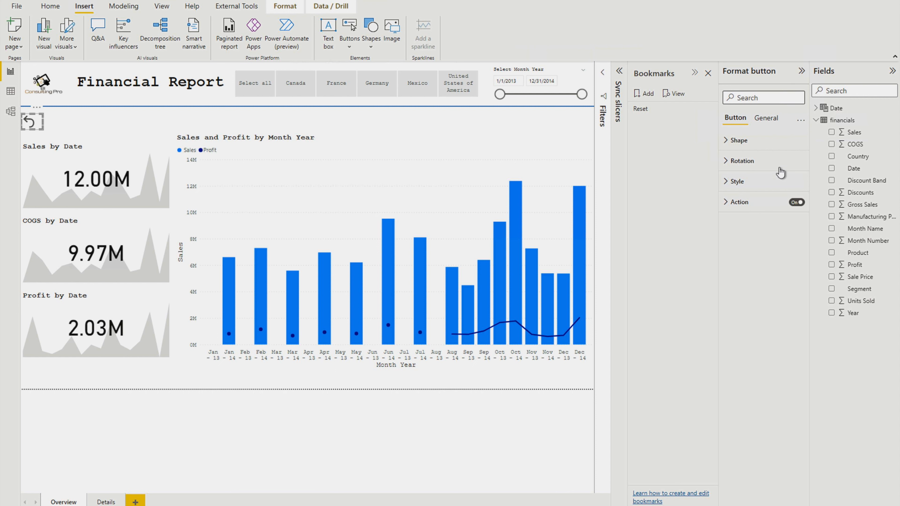
{"action": "left_click", "coordinate": [653, 27]}
{"action": "left_click", "coordinate": [650, 69]}
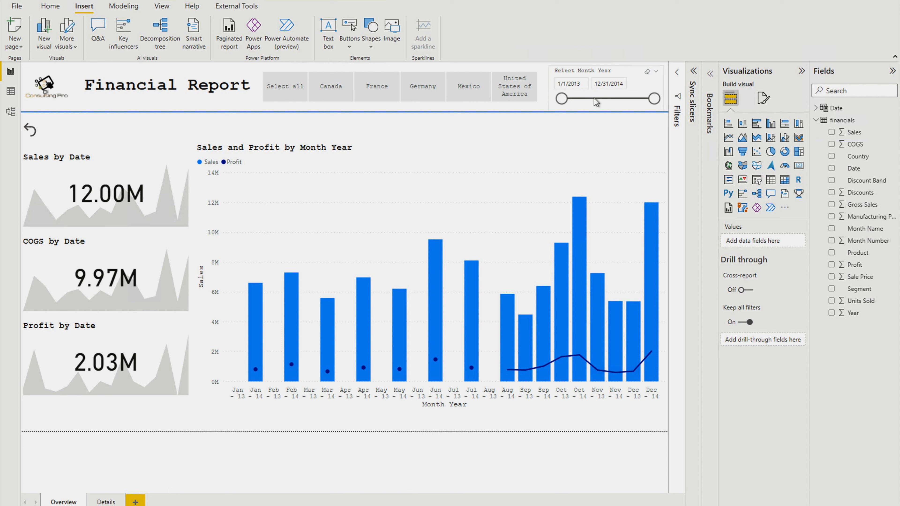
Step: Test the reset button by filtering the page to Mexico from 2/16/2014 onward and activating the button
{"action": "left_click_drag", "start_coordinate": [562, 99], "coordinate": [614, 100]}
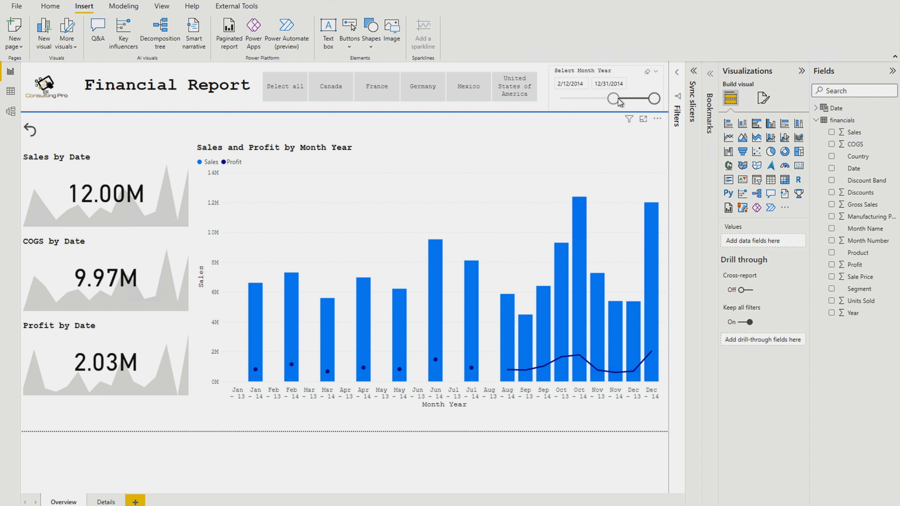
{"action": "left_click", "coordinate": [472, 89]}
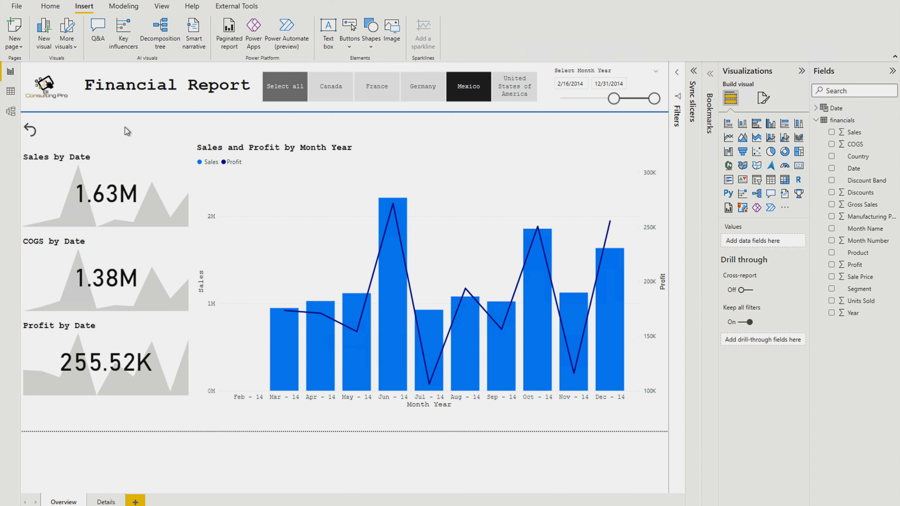
{"action": "left_click", "coordinate": [35, 134], "text": "ctrl"}
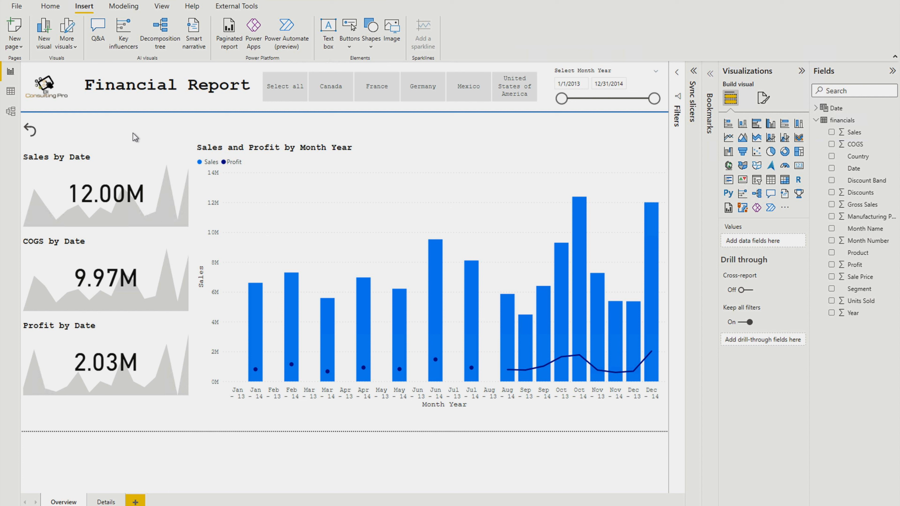
Step: Create the measure 2014 Sales in the financials table as CALCULATE( SUM(financials[ Sales]), FILTER('Date', 'Date'[Year] = 2014) )
{"action": "left_click", "coordinate": [891, 121]}
{"action": "left_click", "coordinate": [861, 125]}
{"action": "type", "text": "2014 Sales ="}
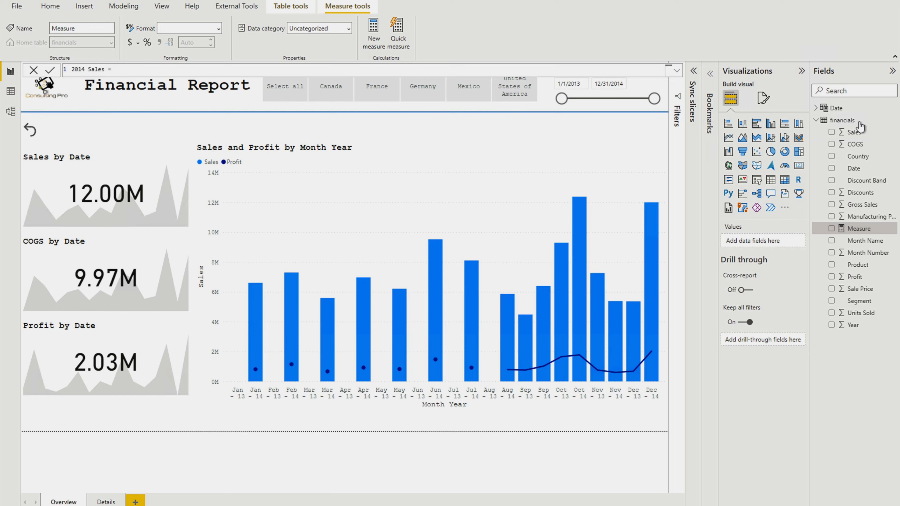
{"action": "type", "text": "CALCULATE("}
{"action": "key", "text": "shift+Return"}
{"action": "type", "text": "SUM(financials[ Sales]),"}
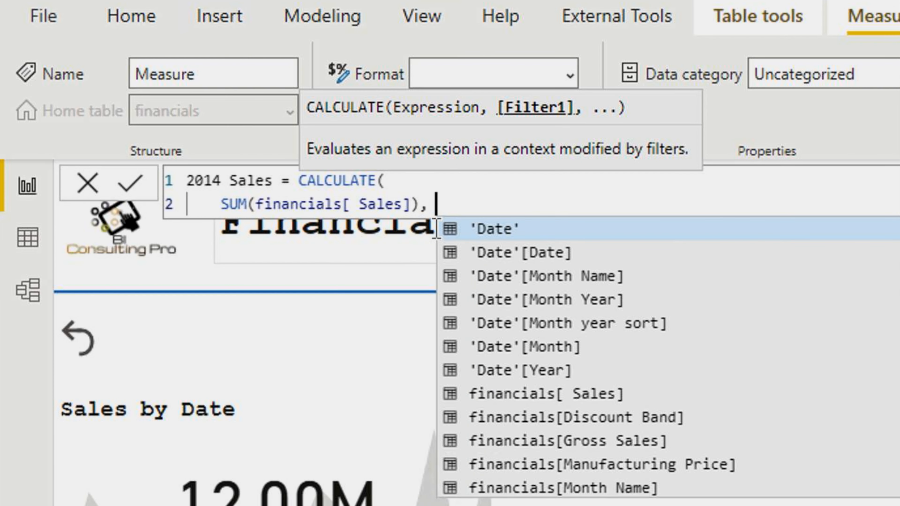
{"action": "type", "text": " FILTER('Date', 'Date'[Year]"}
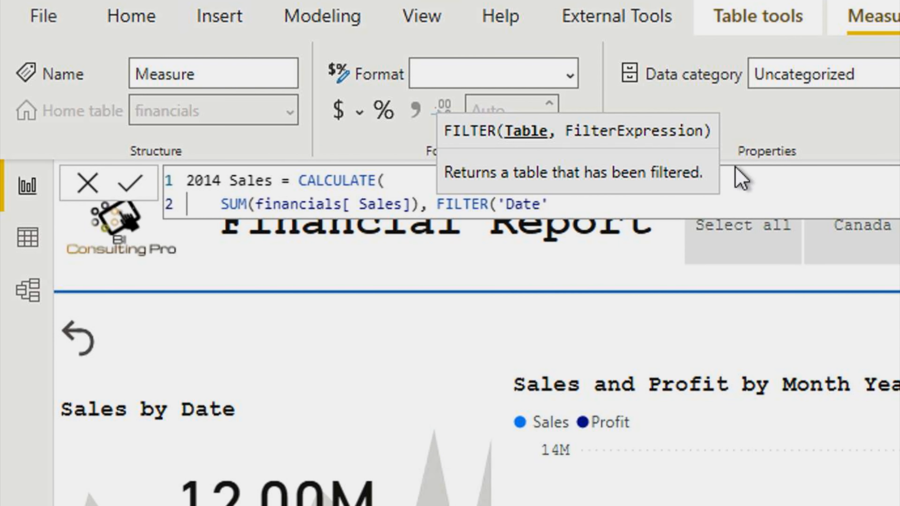
{"action": "type", "text": " = 2014)"}
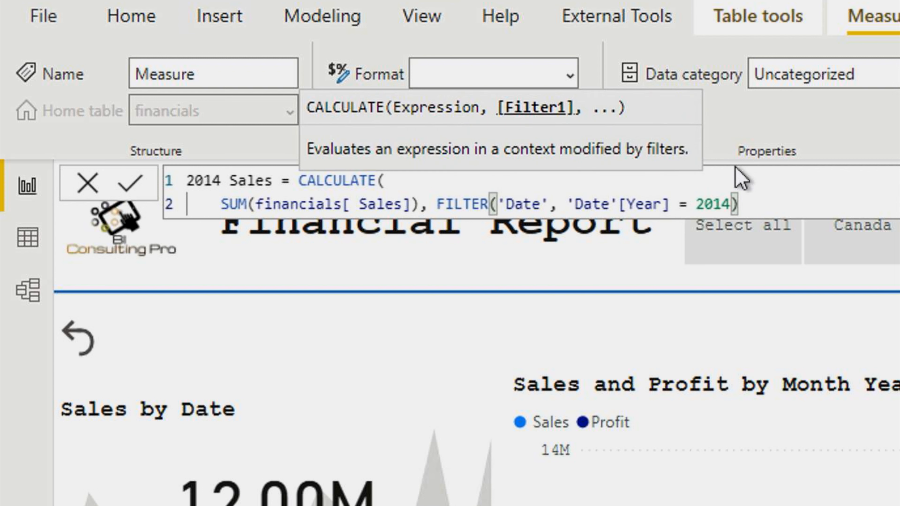
{"action": "left_click", "coordinate": [130, 182]}
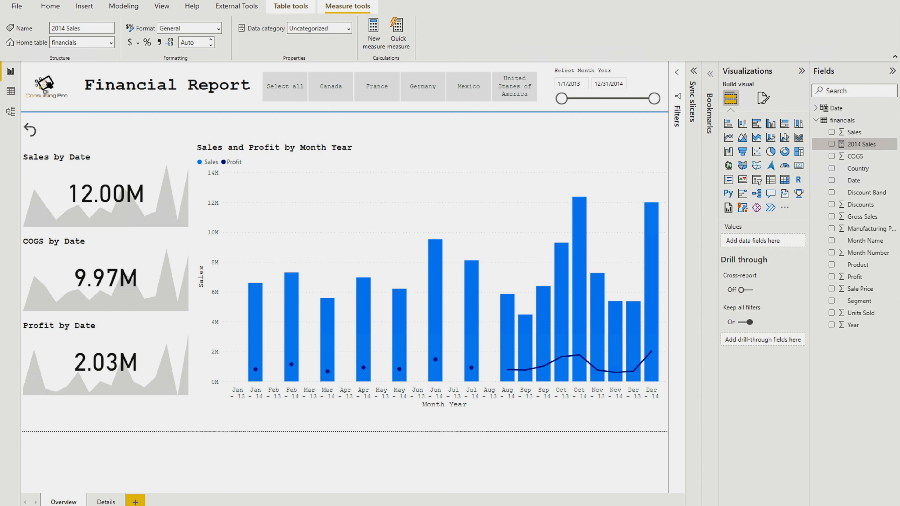
Step: Add a new report page with a card showing 2014 Sales, widened and placed in the page's upper middle
{"action": "left_click", "coordinate": [135, 501]}
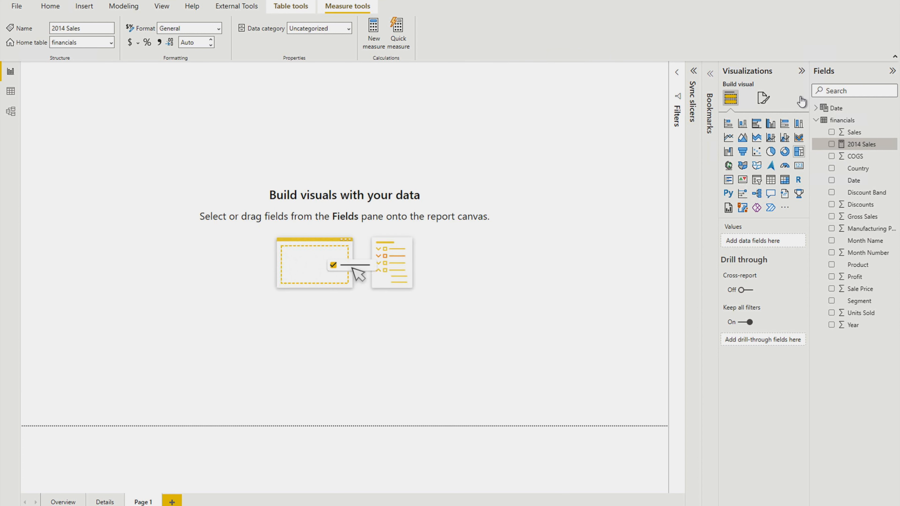
{"action": "left_click", "coordinate": [799, 166]}
{"action": "left_click_drag", "start_coordinate": [864, 144], "coordinate": [769, 240]}
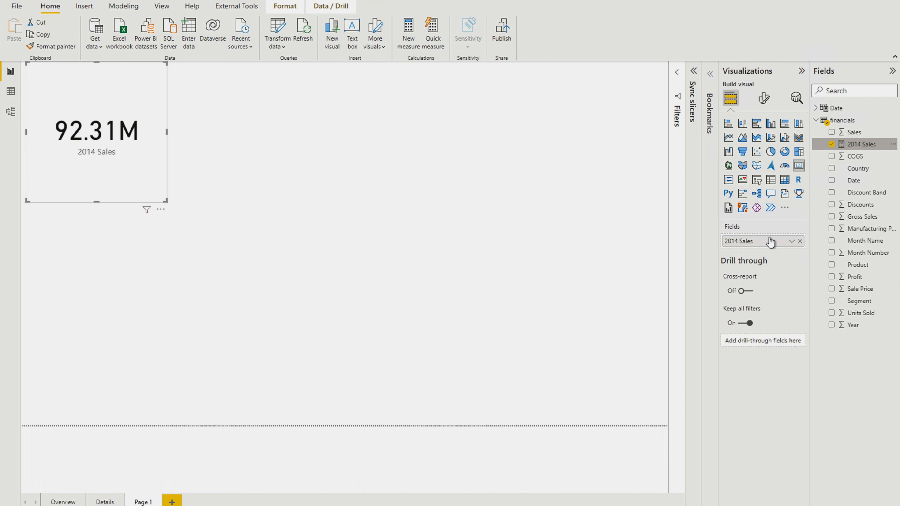
{"action": "left_click", "coordinate": [145, 165]}
{"action": "left_click_drag", "start_coordinate": [145, 164], "coordinate": [259, 222]}
{"action": "left_click_drag", "start_coordinate": [299, 265], "coordinate": [378, 227]}
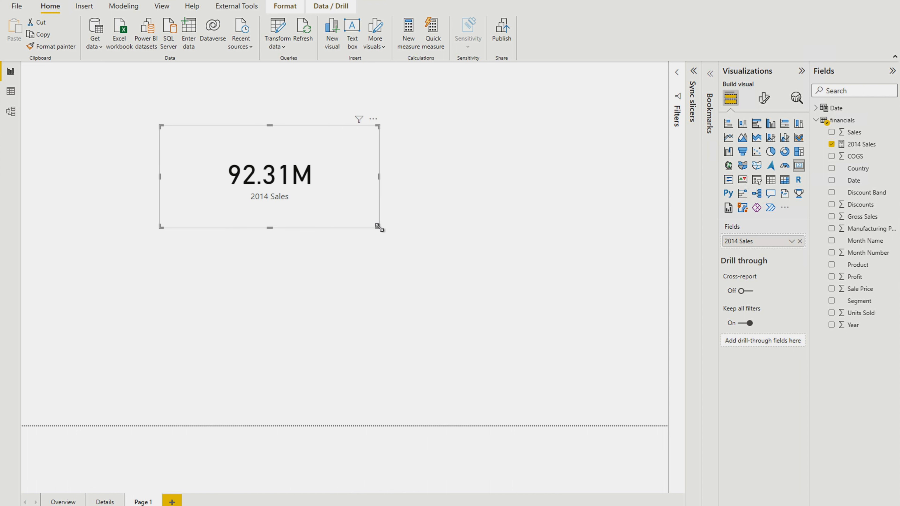
{"action": "left_click", "coordinate": [602, 331]}
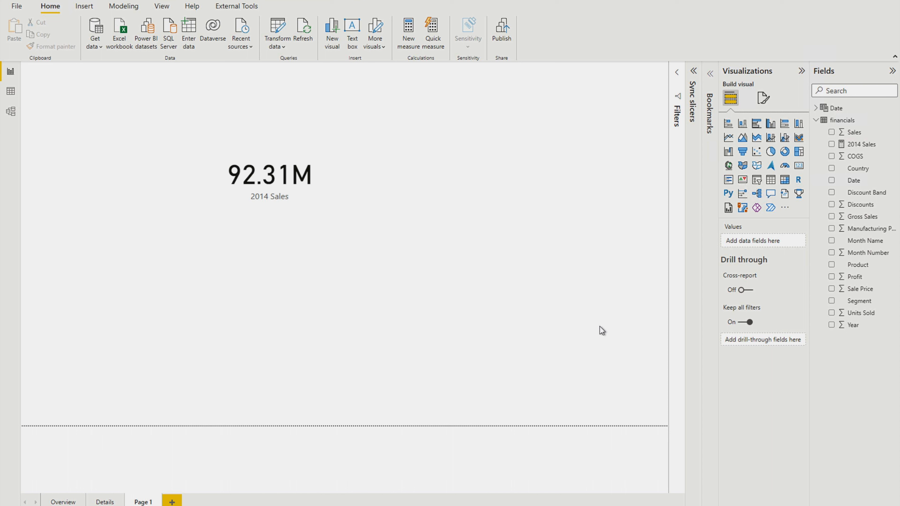
Step: Add a second card showing the Sales field, reduce its height and place it below the 2014 Sales card
{"action": "left_click", "coordinate": [800, 167]}
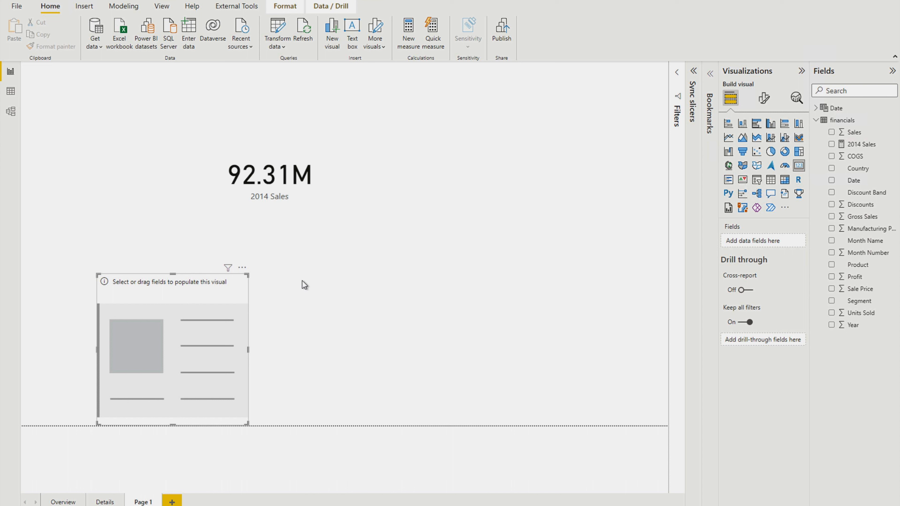
{"action": "left_click_drag", "start_coordinate": [854, 132], "coordinate": [769, 245]}
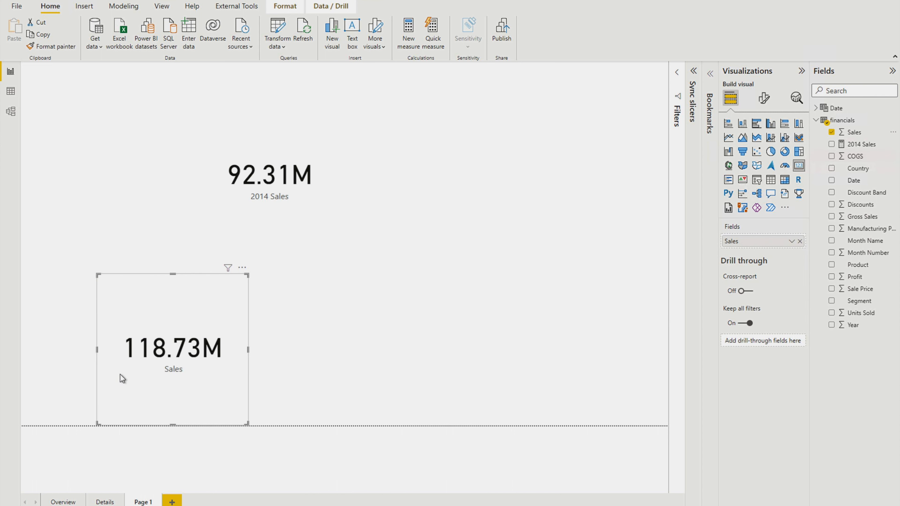
{"action": "left_click_drag", "start_coordinate": [172, 276], "coordinate": [167, 342]}
{"action": "left_click_drag", "start_coordinate": [151, 382], "coordinate": [172, 344]}
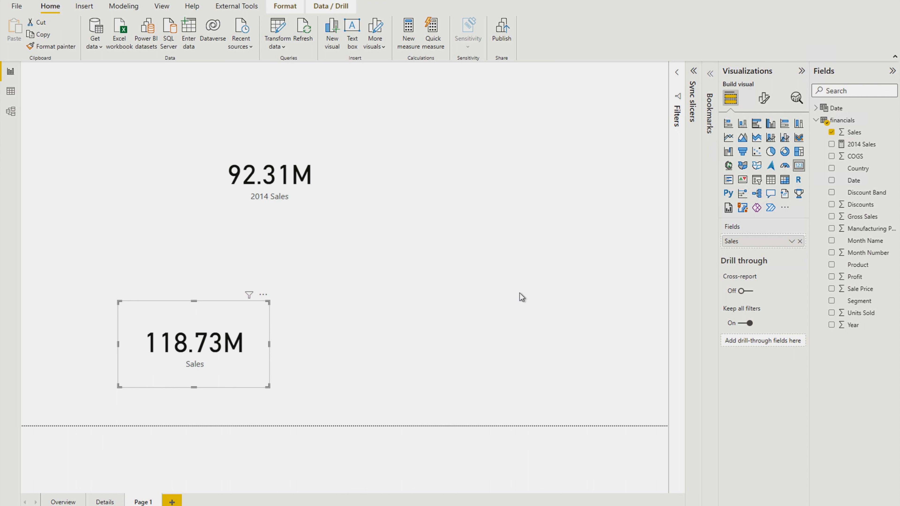
Step: Add a slicer on the Date table's Year field to the right of the 2014 Sales card
{"action": "left_click", "coordinate": [819, 108]}
{"action": "left_click", "coordinate": [532, 246]}
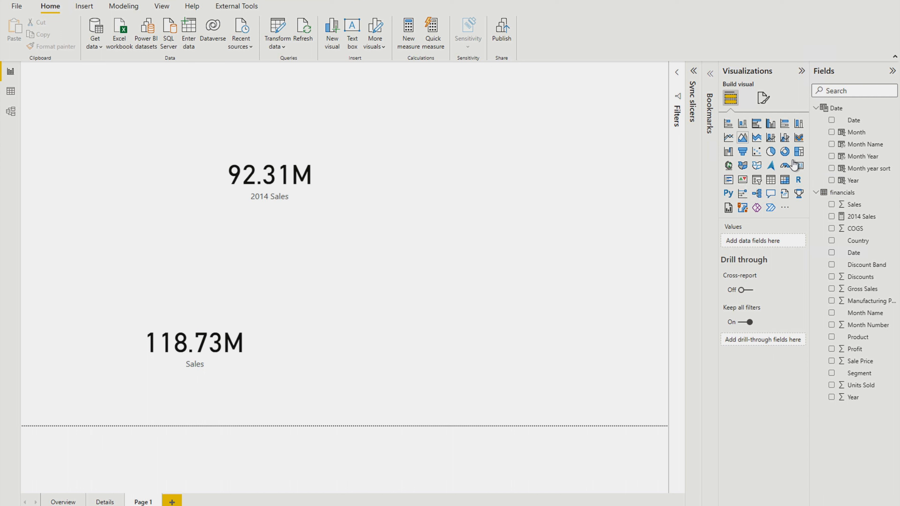
{"action": "left_click_drag", "start_coordinate": [840, 182], "coordinate": [551, 157]}
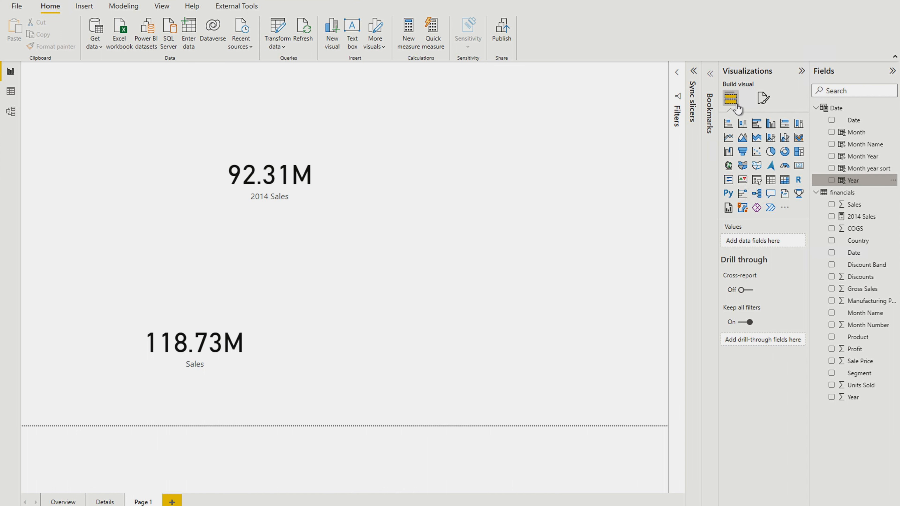
{"action": "left_click", "coordinate": [757, 179]}
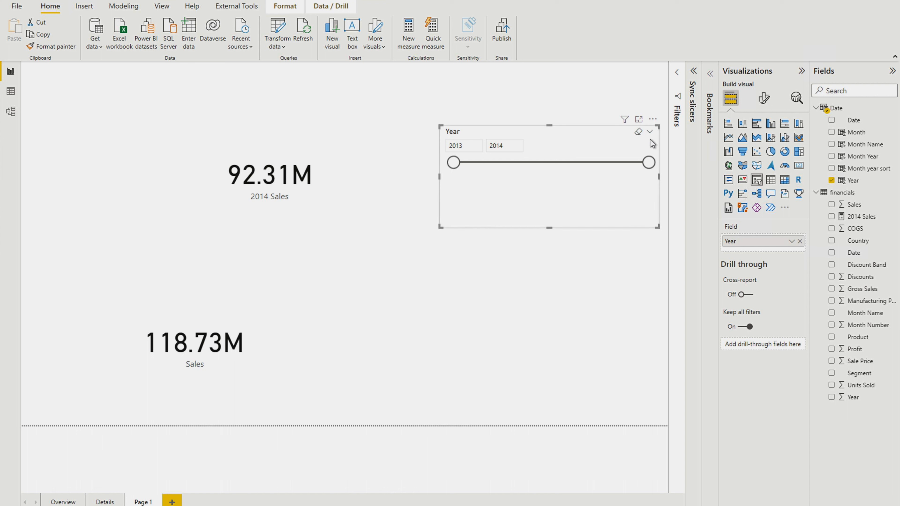
Step: Change the Year slicer to the List style, narrow it from its left edge, and select 2014 in it
{"action": "left_click", "coordinate": [650, 134]}
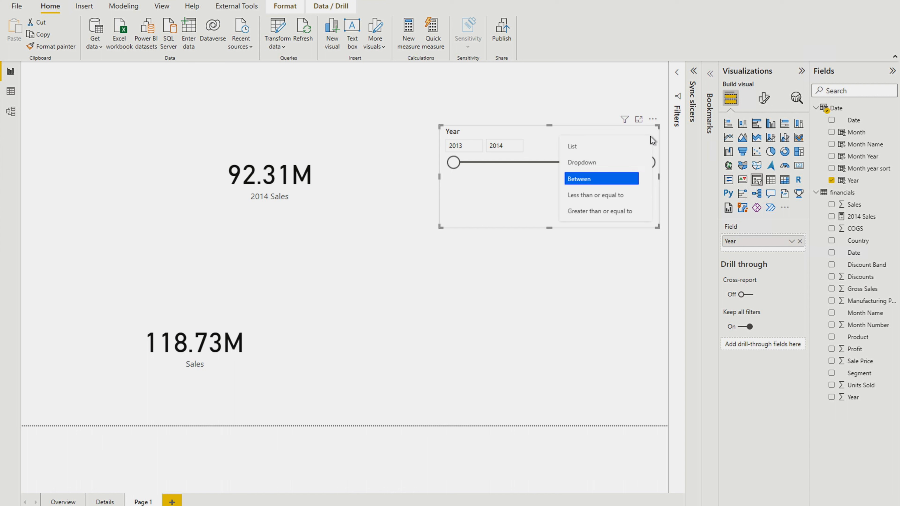
{"action": "left_click", "coordinate": [576, 155]}
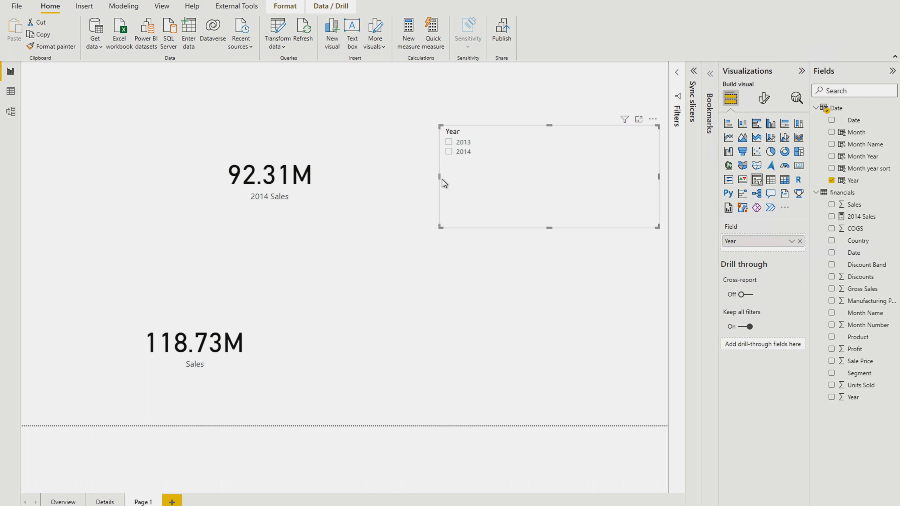
{"action": "left_click_drag", "start_coordinate": [440, 179], "coordinate": [574, 191]}
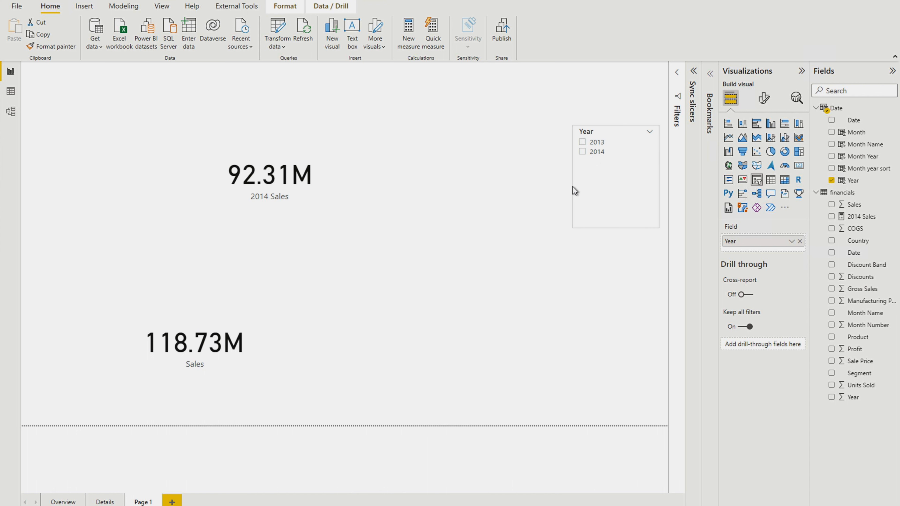
{"action": "left_click", "coordinate": [583, 152]}
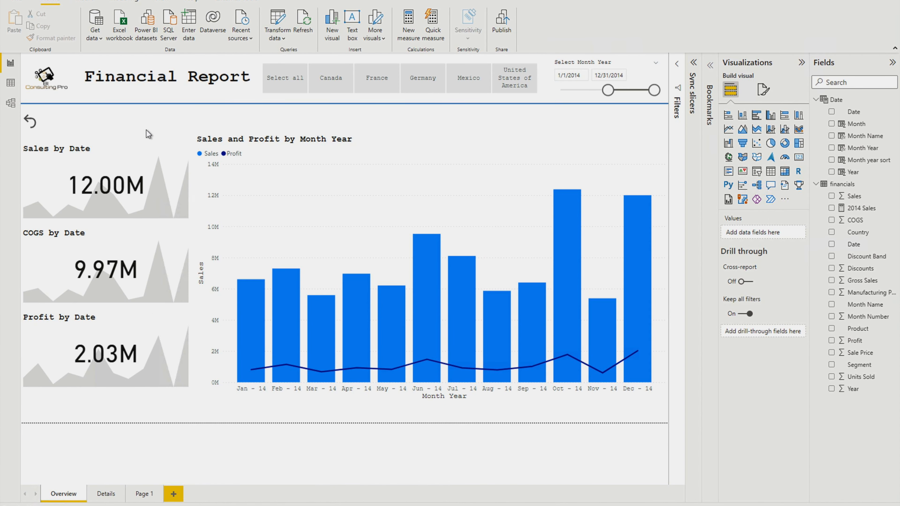
Step: On the Overview page, view the filters and slicers affecting the Sales and Profit by Month Year chart
{"action": "left_click", "coordinate": [434, 136]}
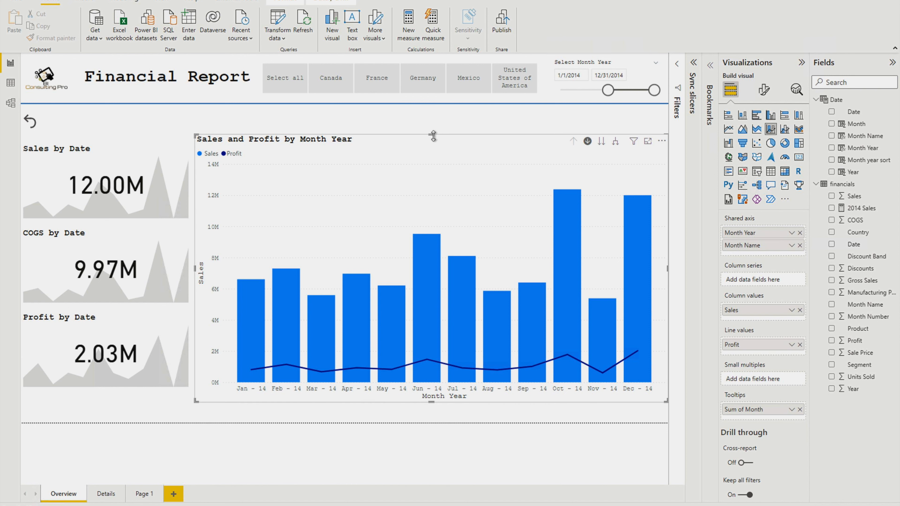
{"action": "mouse_move", "coordinate": [634, 145]}
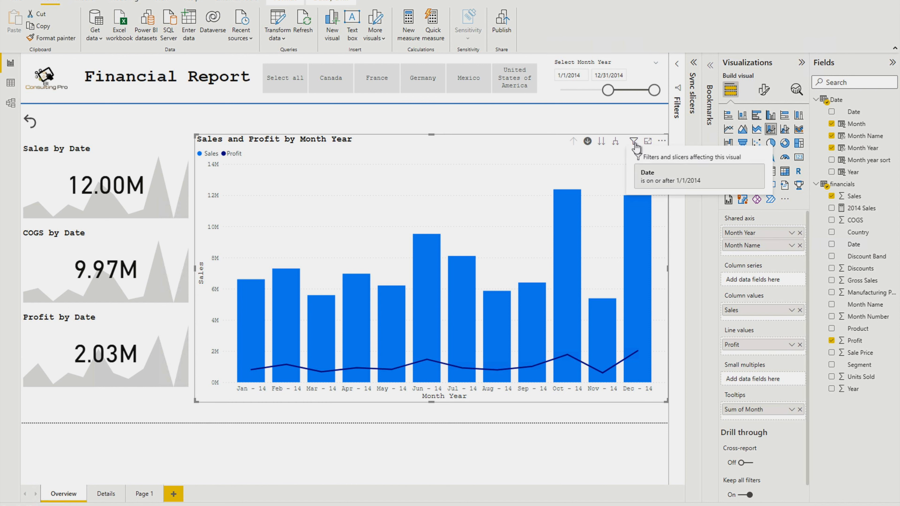